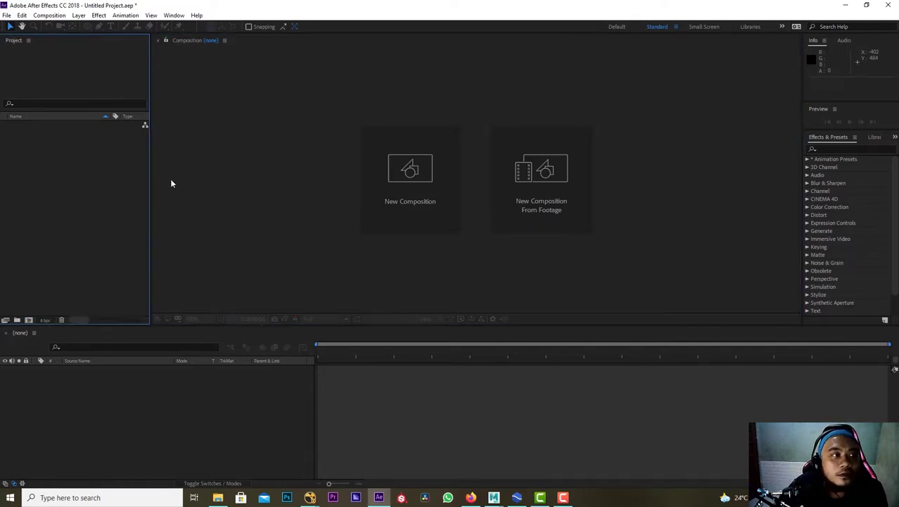
left_click(174, 180)
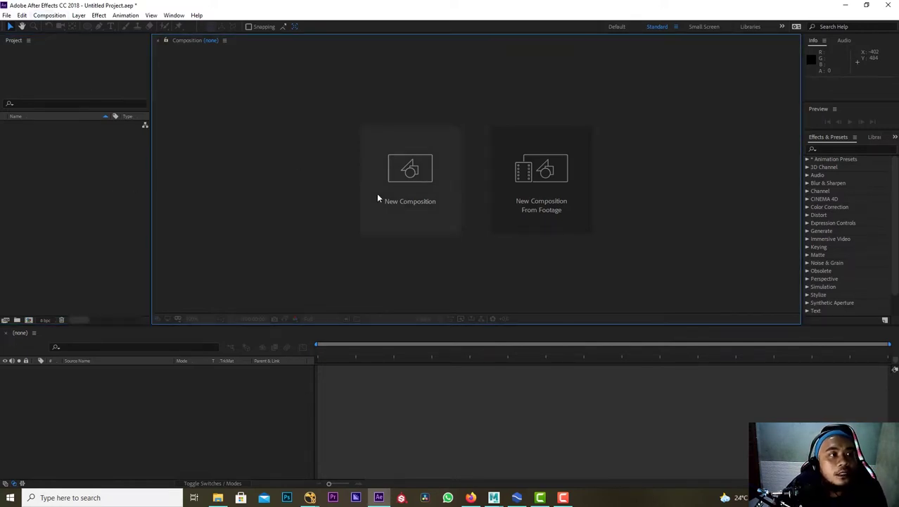
left_click(101, 156)
left_click(168, 102)
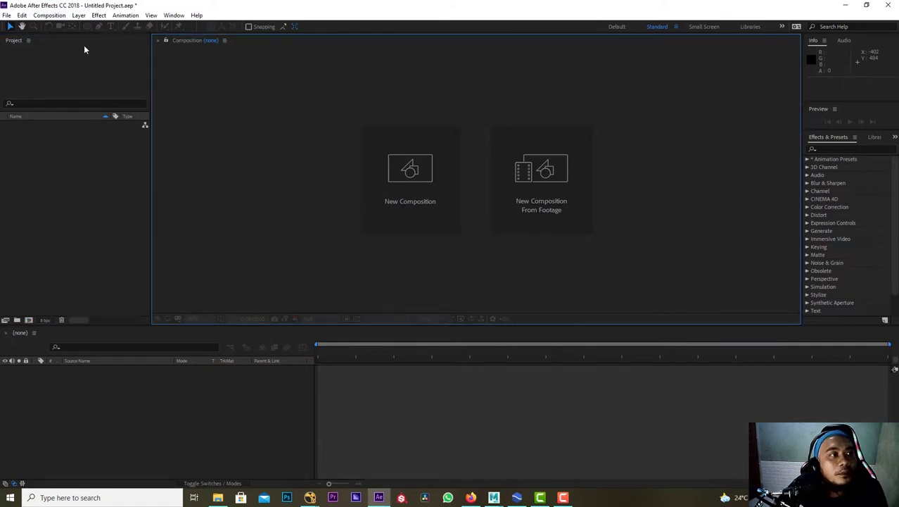
left_click(58, 16)
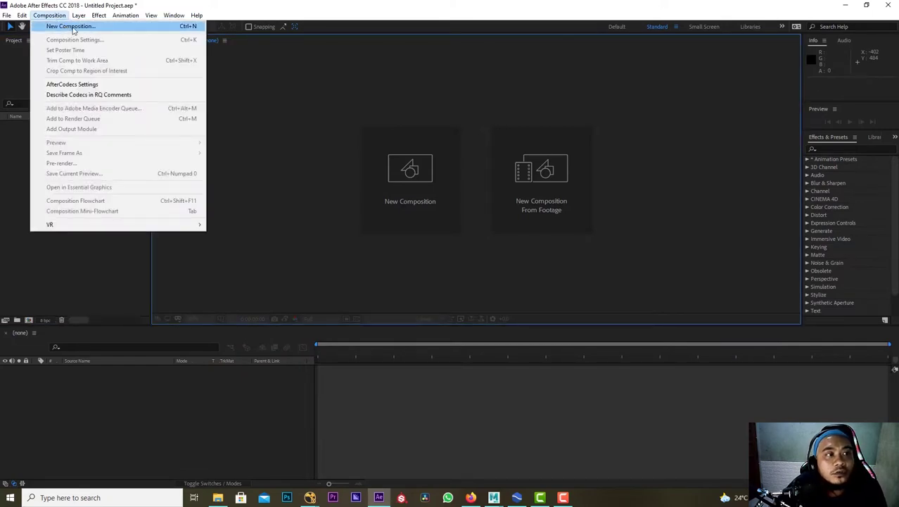
left_click(72, 26)
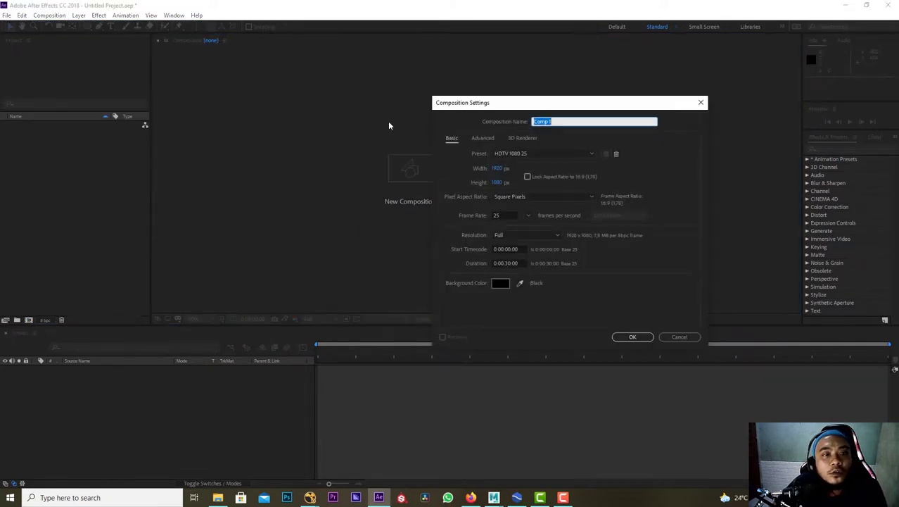
left_click(701, 103)
Step: Start a new composition and name it "Keyframe Learn"
key("ctrl+n")
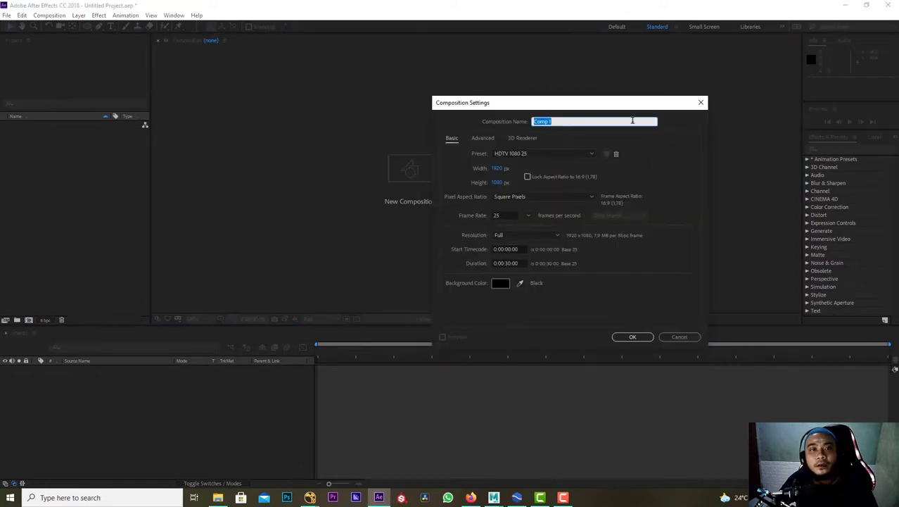
left_click_drag(666, 102, 574, 71)
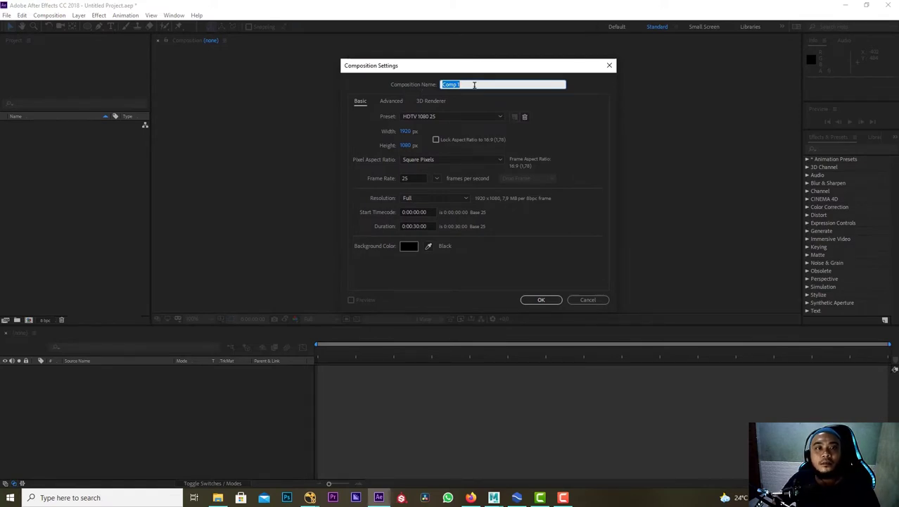
left_click_drag(474, 85, 438, 83)
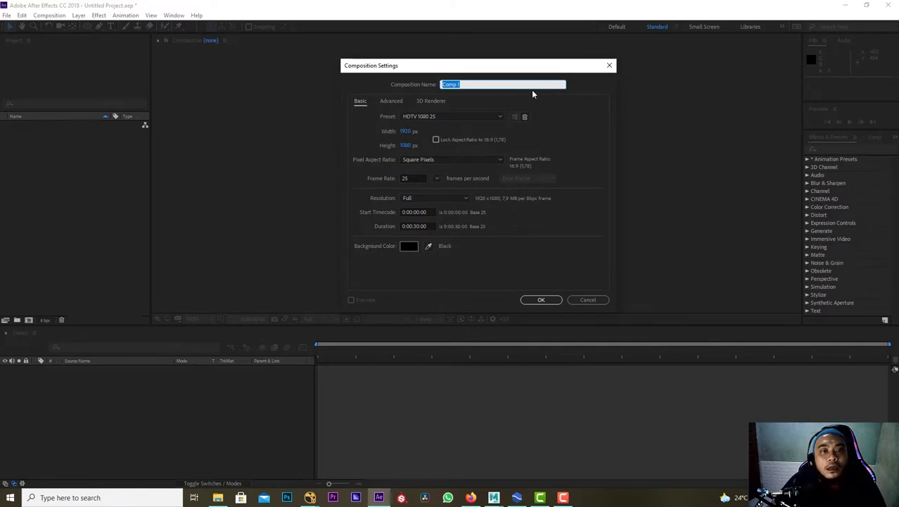
left_click(513, 83)
left_click_drag(513, 84, 427, 82)
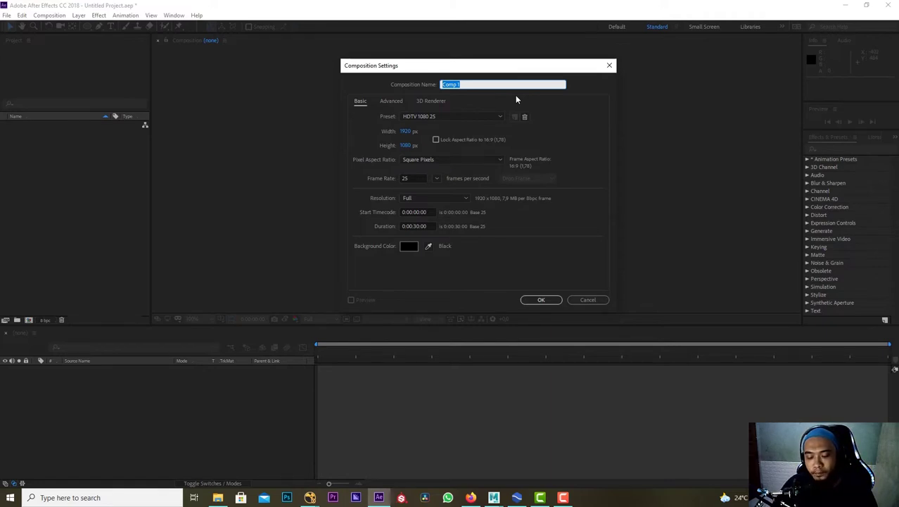
type("B")
key("BackSpace")
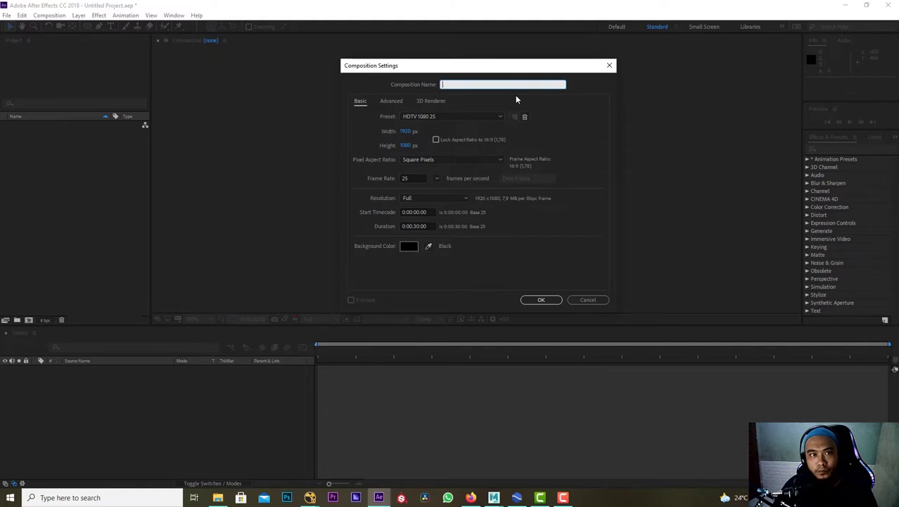
type("Keyf")
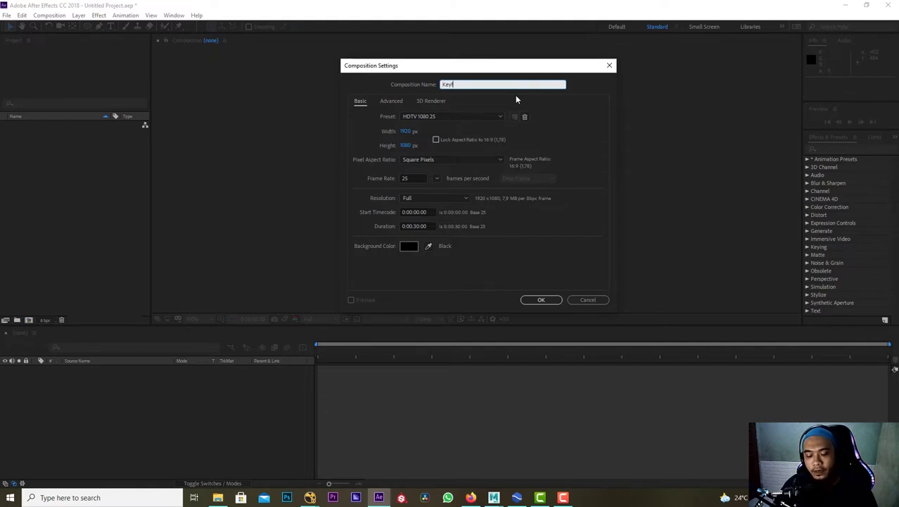
type("rame")
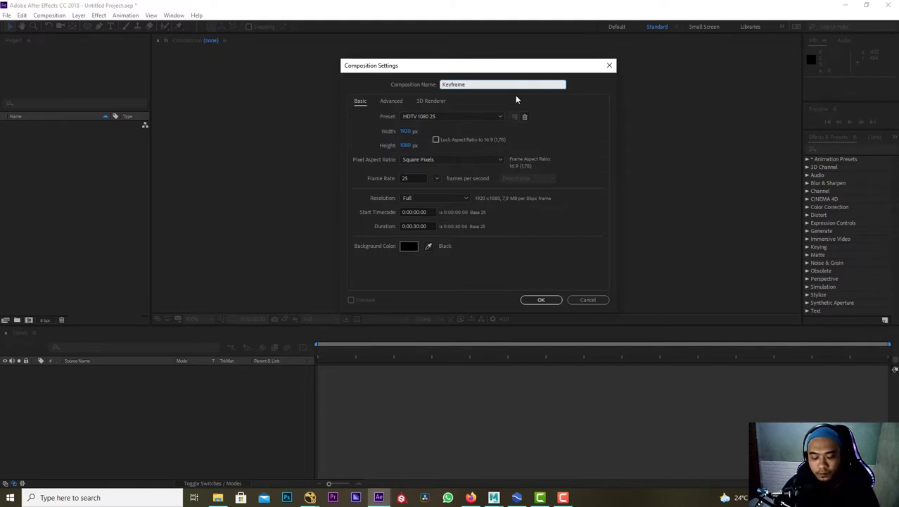
type(" Learn")
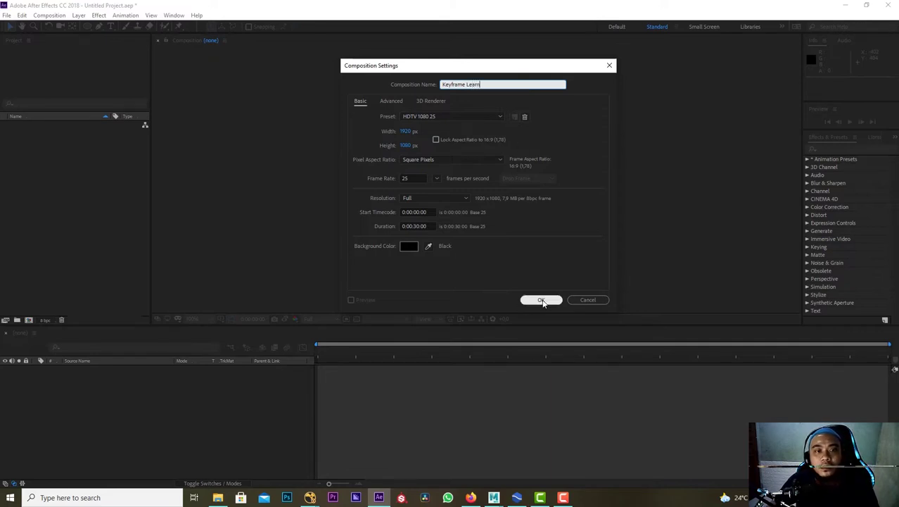
left_click(433, 117)
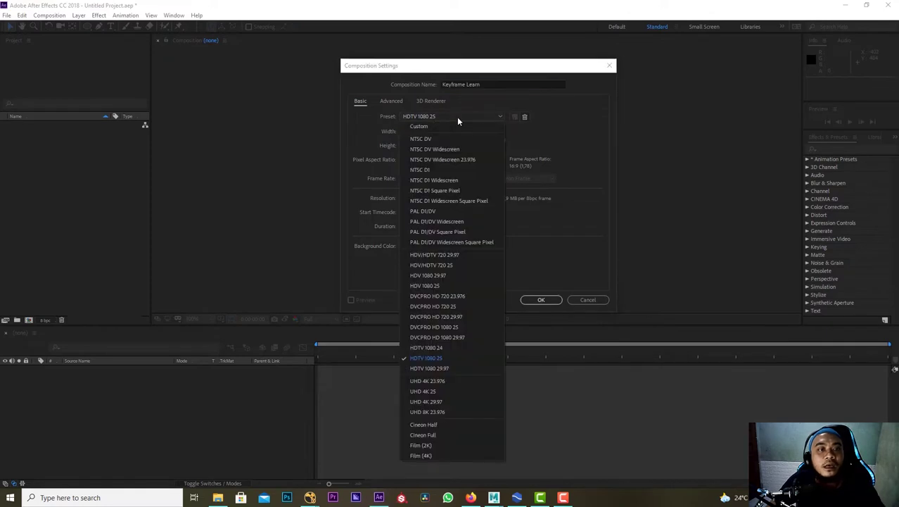
left_click(550, 128)
left_click(491, 118)
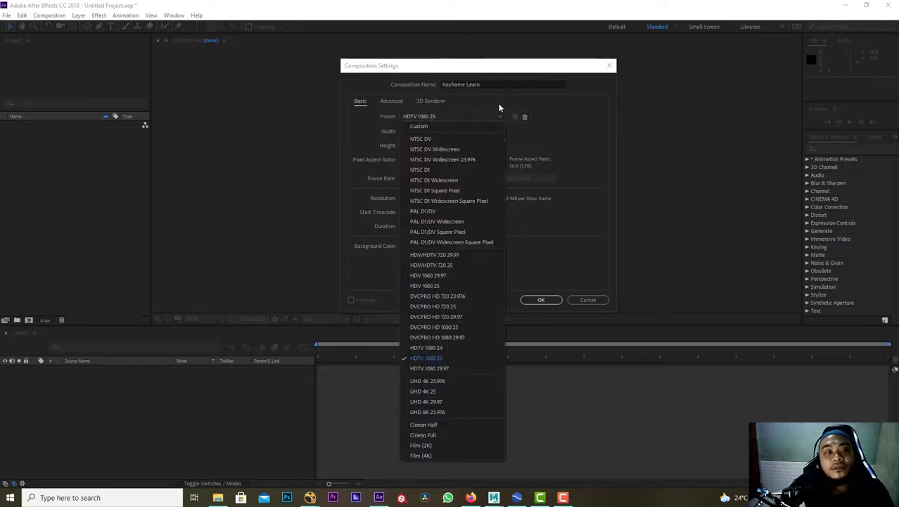
left_click(487, 115)
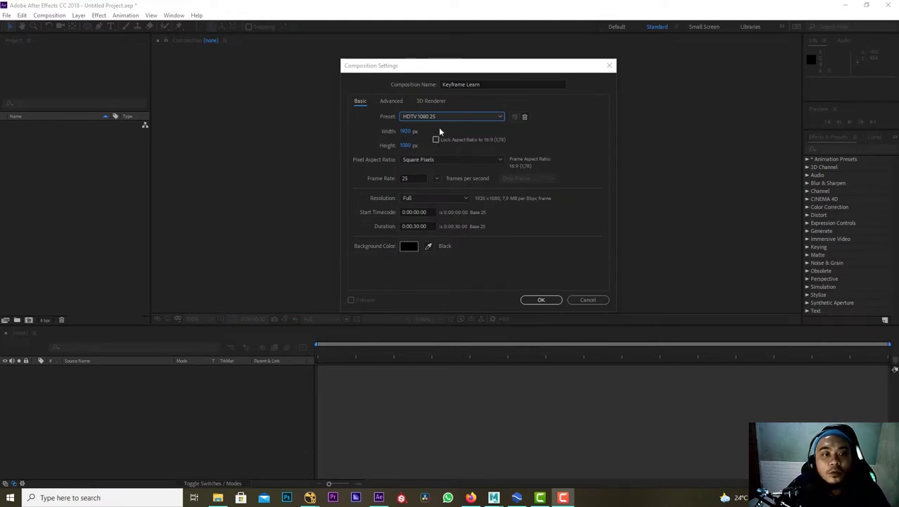
left_click(435, 179)
left_click(438, 177)
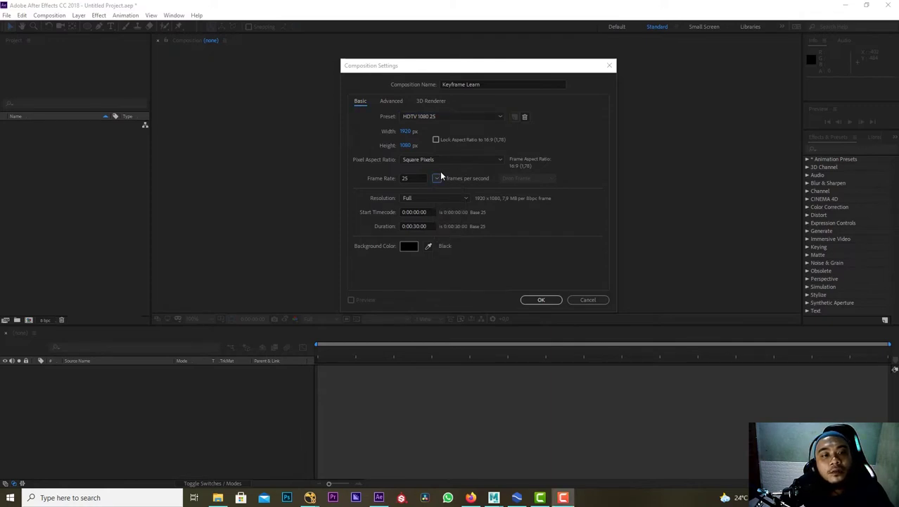
Step: Set the composition's duration to 0:00:10:00 and create the composition
left_click(416, 226)
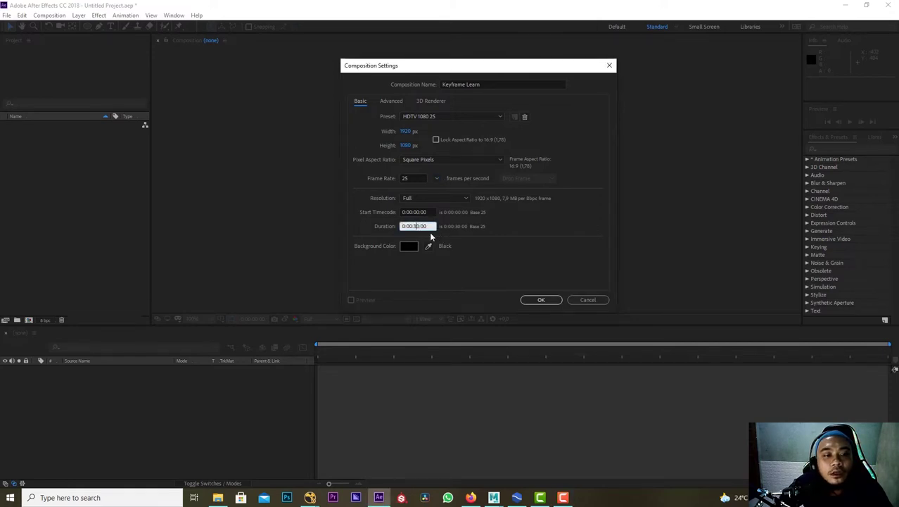
key("BackSpace")
type("1")
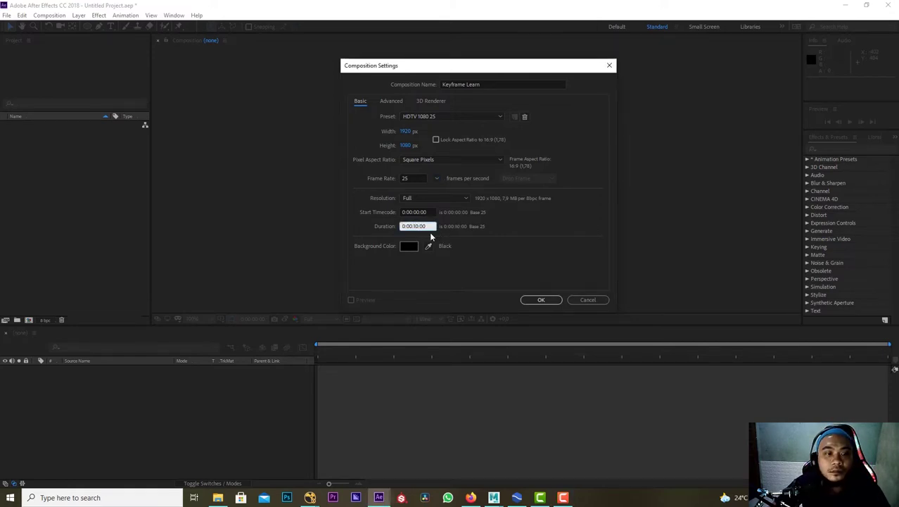
left_click(457, 271)
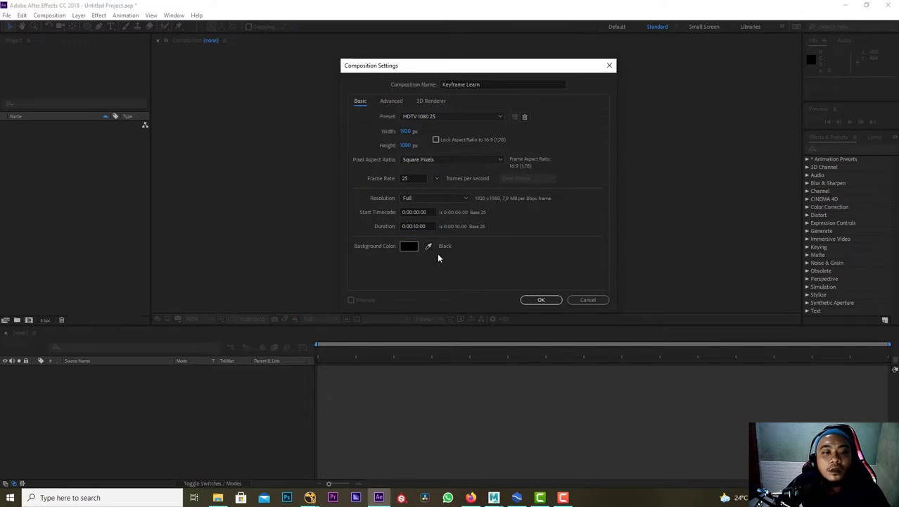
left_click(537, 300)
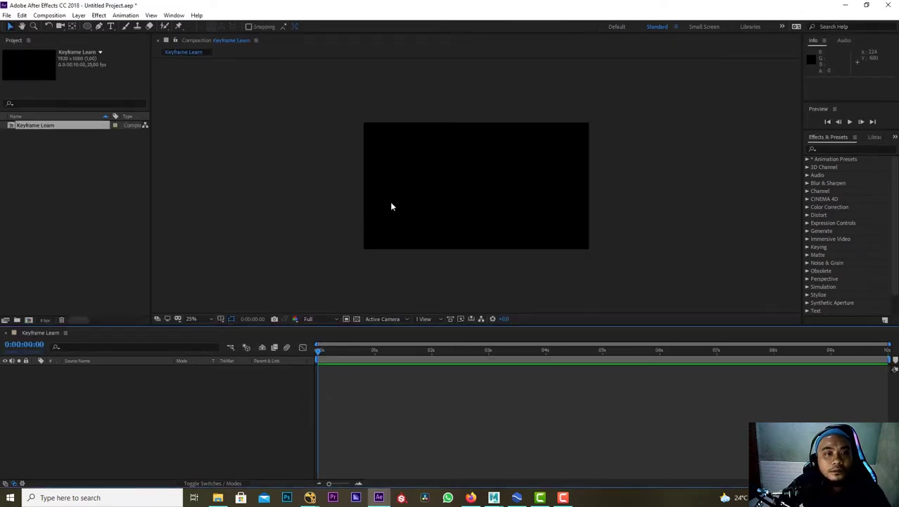
Step: Draw a circle about 450 px in diameter with the Ellipse tool, in the left half of the composition frame
key("comma")
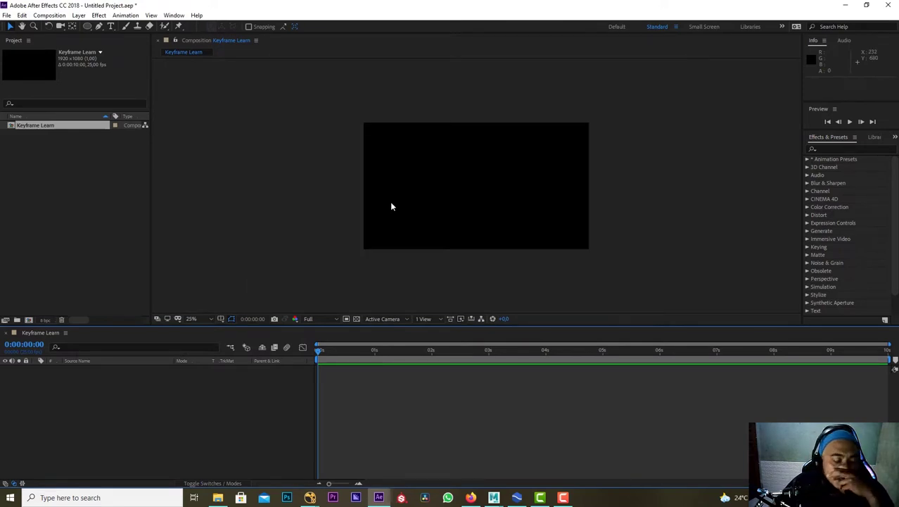
left_click(303, 172)
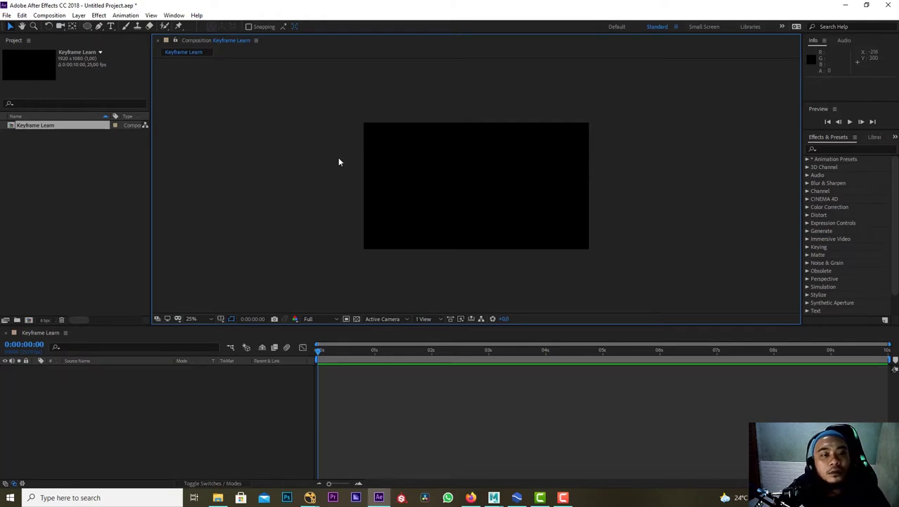
left_click_drag(87, 26, 129, 46)
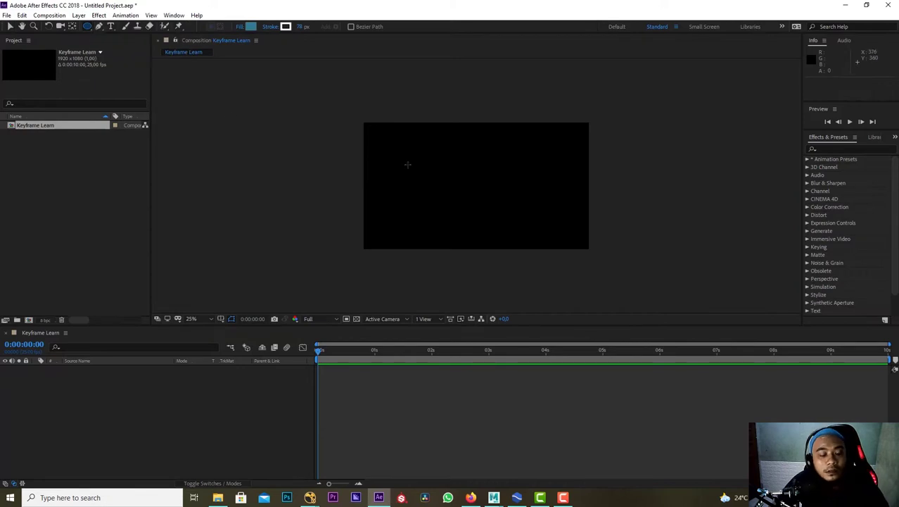
left_click_drag(408, 164, 462, 198)
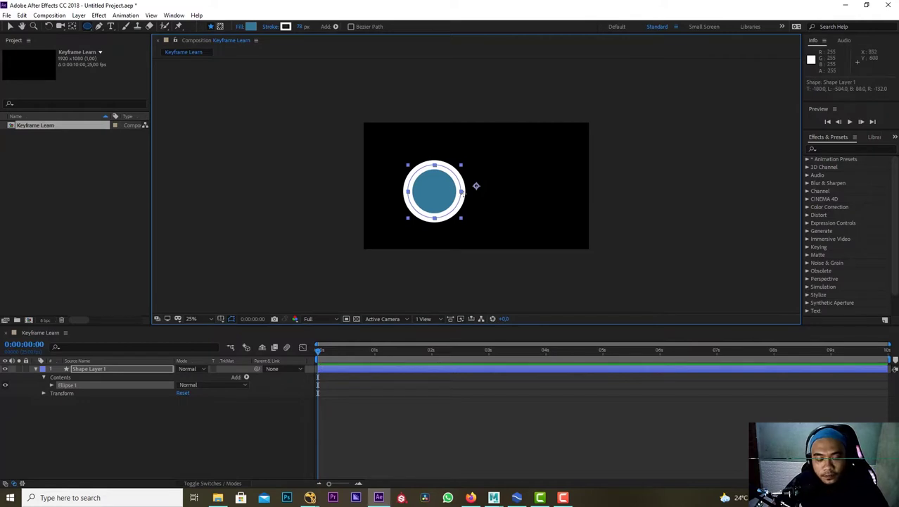
Step: Move the circle layer's anchor point from the frame centre to the centre of the circle with the Pan Behind tool
left_click(11, 27)
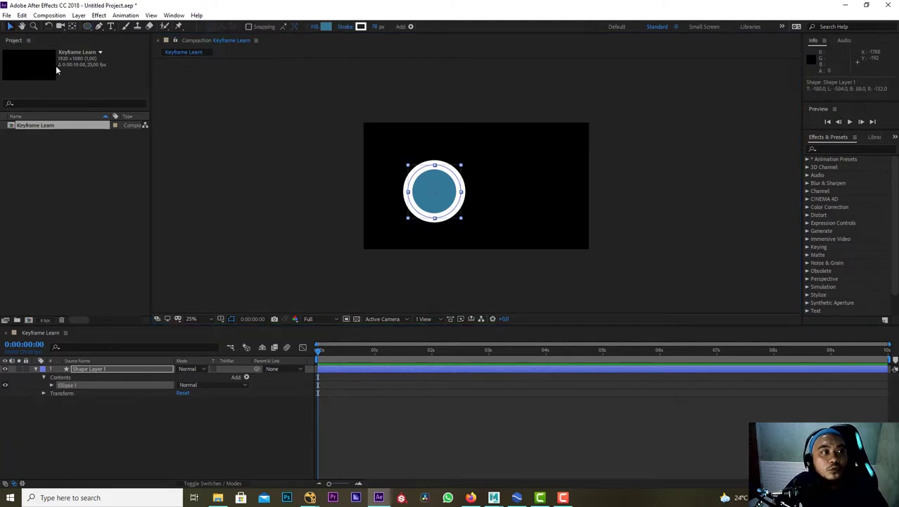
left_click(428, 213)
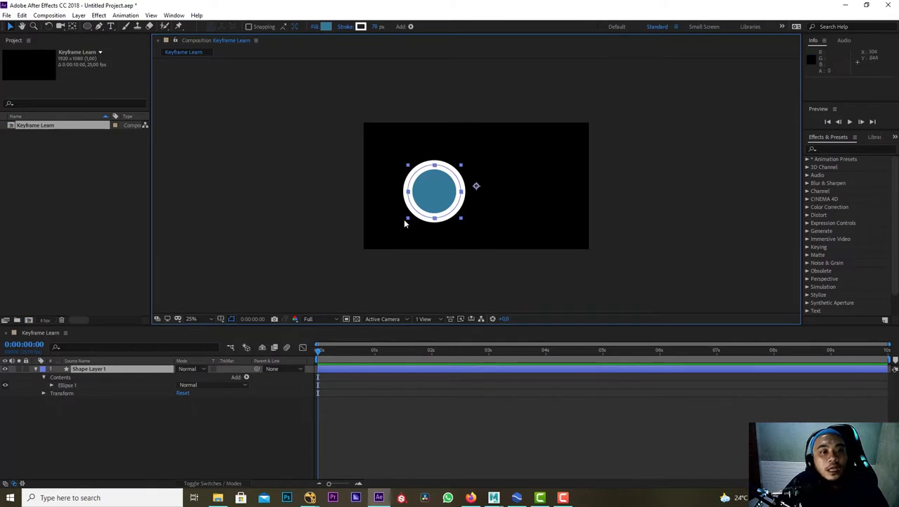
key("slash")
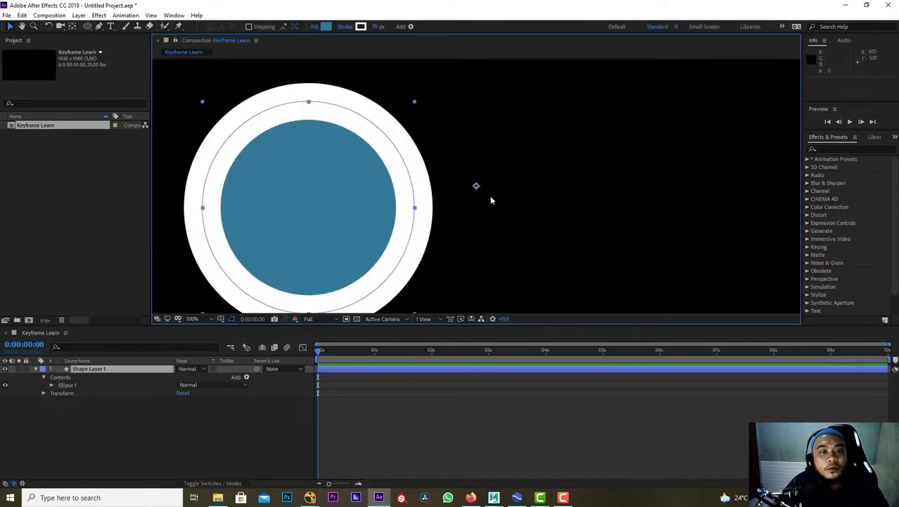
scroll(475, 189, "down", 2)
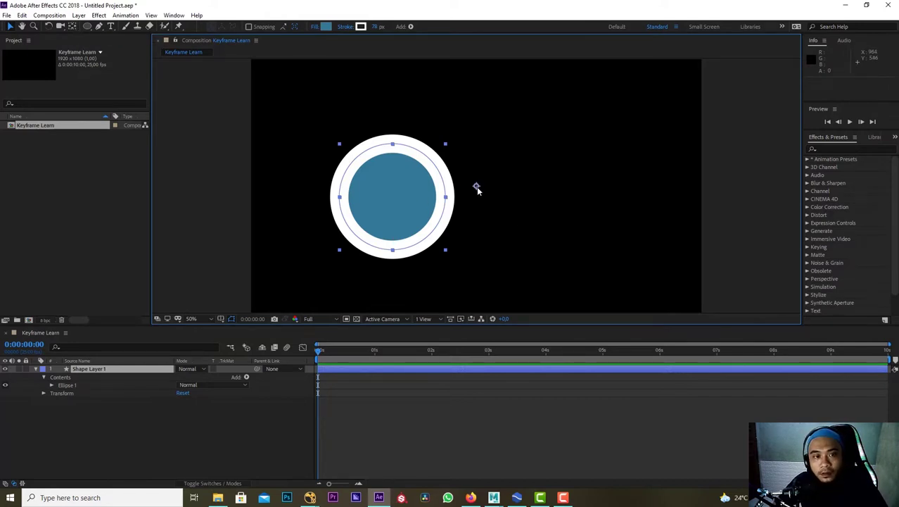
key("y")
left_click_drag(477, 188, 394, 197)
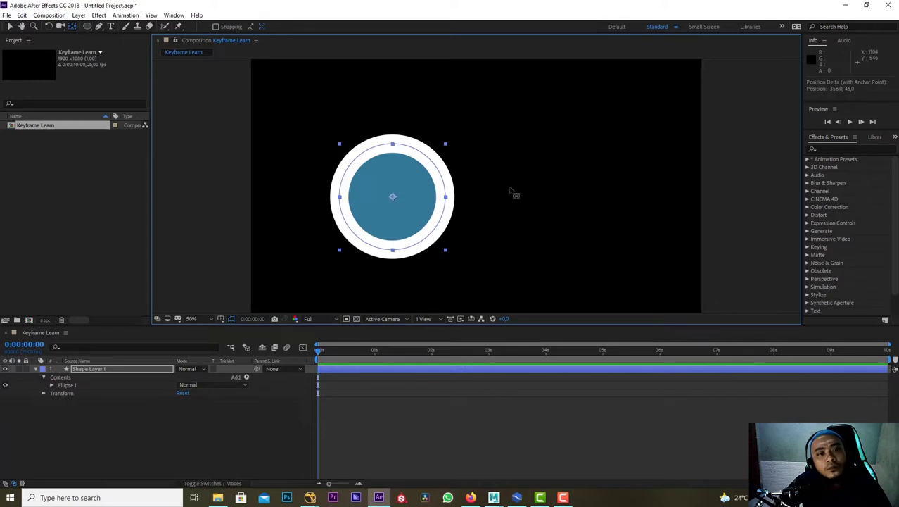
Step: Scale the circle layer down proportionally around its centre to about 81%
key("v")
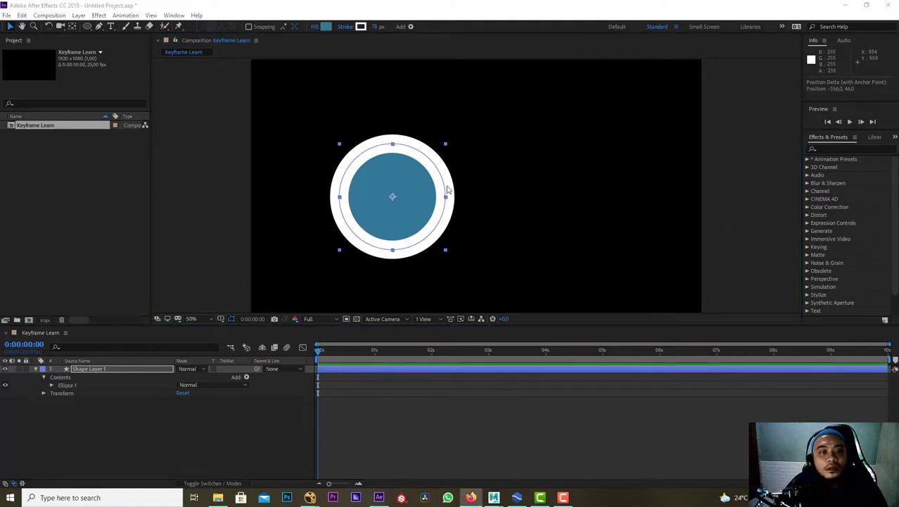
left_click(445, 148)
left_click_drag(444, 147, 437, 155)
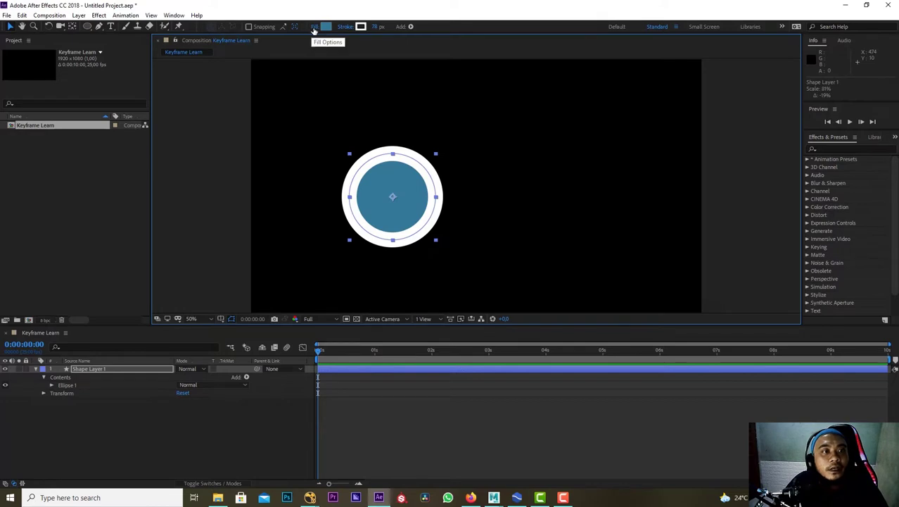
Step: Change the circle's fill to a brighter, more saturated blue and set its stroke colour to pure white
left_click(326, 27)
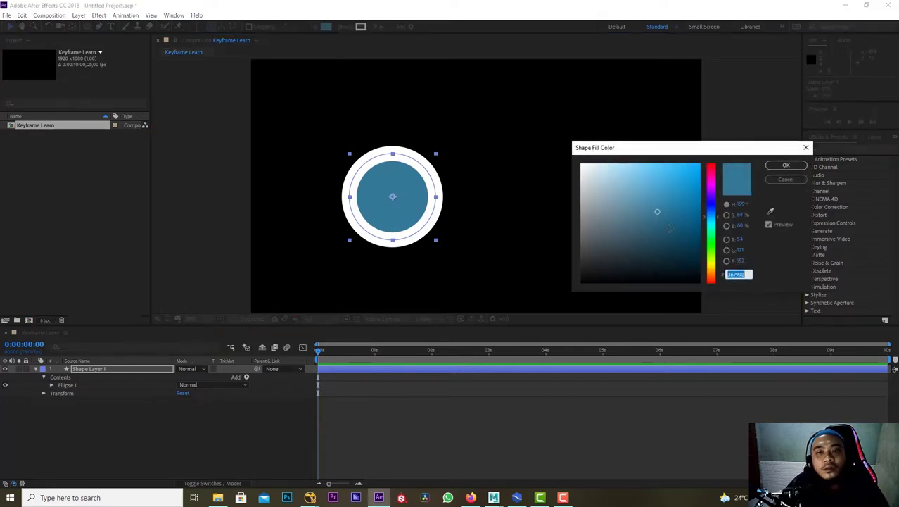
mouse_move(670, 226)
left_mouse_down()
mouse_move(638, 185)
mouse_move(670, 214)
mouse_move(686, 213)
mouse_move(687, 201)
left_mouse_up()
left_click(786, 166)
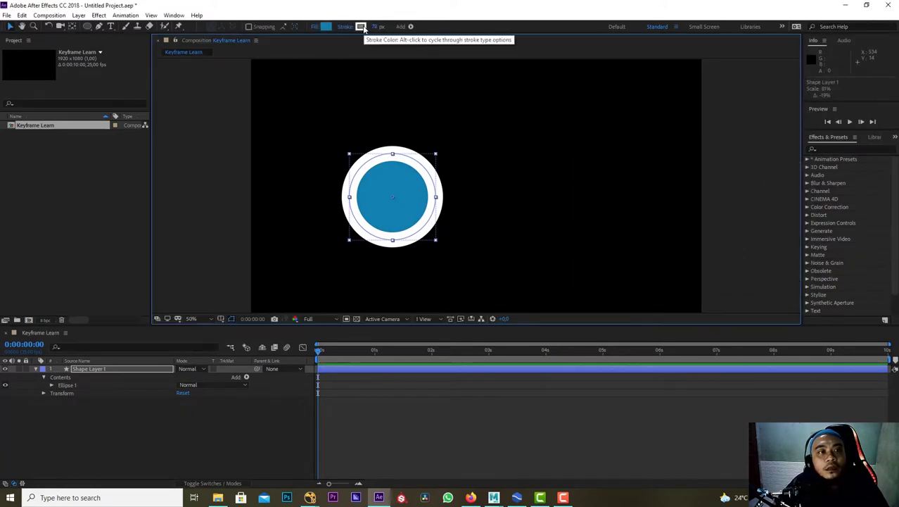
left_click(360, 26)
mouse_move(596, 195)
left_mouse_down()
mouse_move(587, 193)
mouse_move(602, 168)
mouse_move(576, 245)
mouse_move(566, 162)
left_mouse_up()
left_click(786, 165)
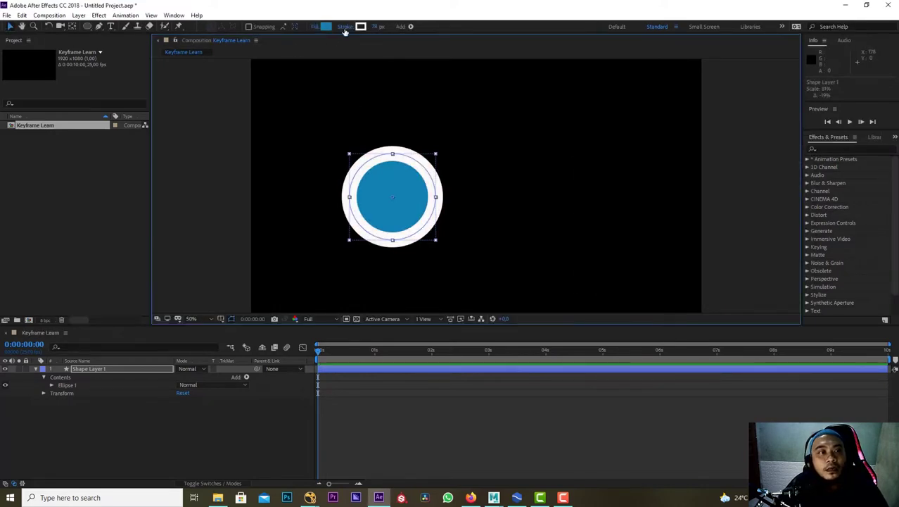
Step: Remove the circle's white stroke by setting its stroke type to None
left_click(345, 28)
left_click_drag(433, 206, 623, 98)
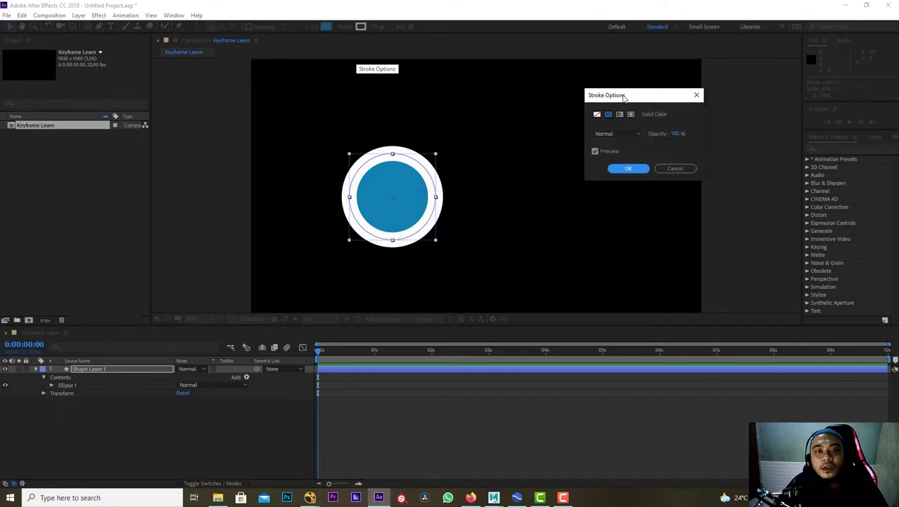
left_click(597, 116)
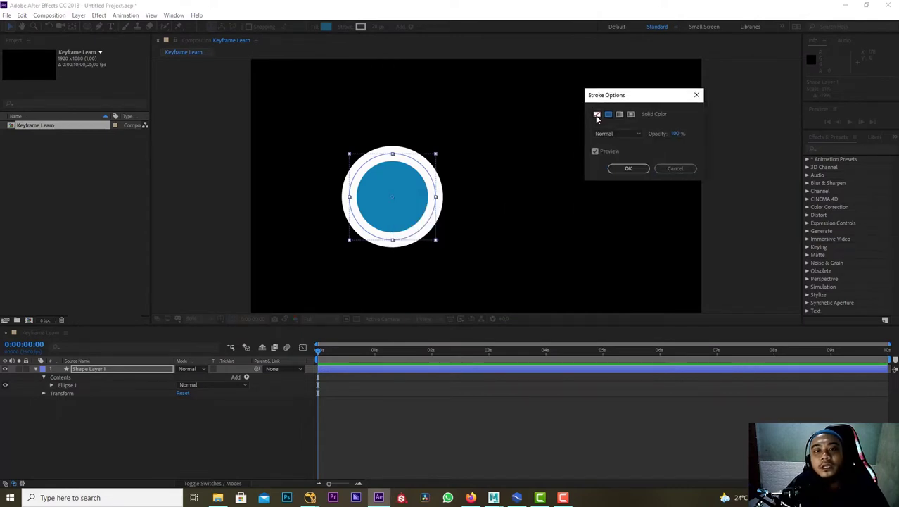
left_click(629, 170)
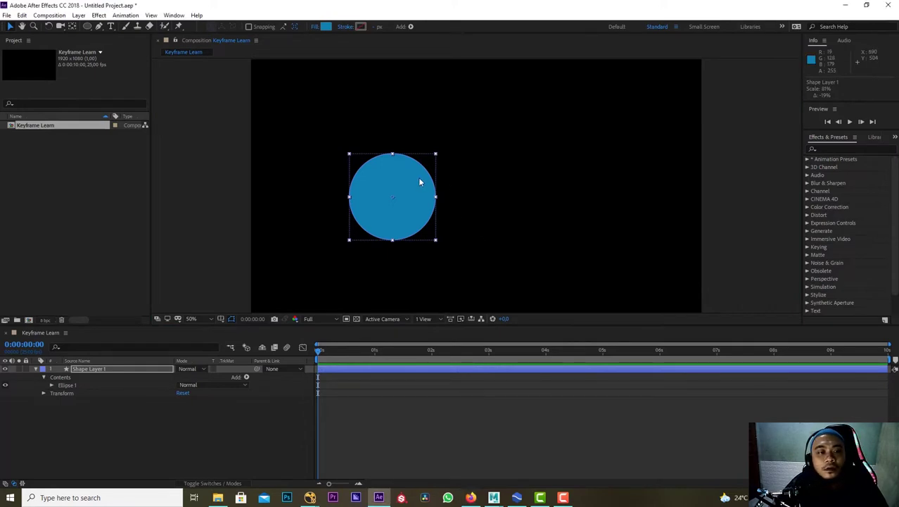
Step: Move the ellipse shape up and slightly to the right, into the upper part of the composition frame
left_click_drag(421, 181, 450, 163)
scroll(457, 148, "up", 2)
scroll(458, 150, "down", 4)
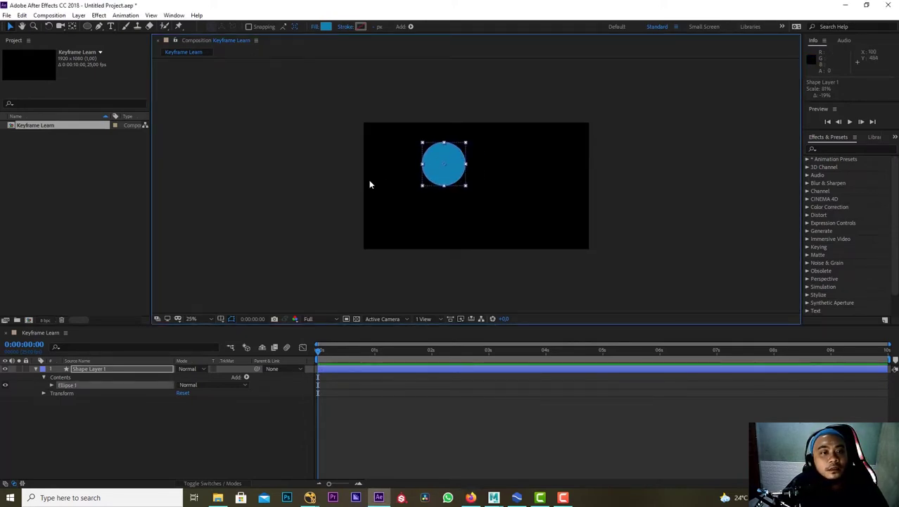
Step: Move the circle layer's anchor point back to the circle's centre with the Pan Behind tool
left_click(417, 185)
left_click(431, 176)
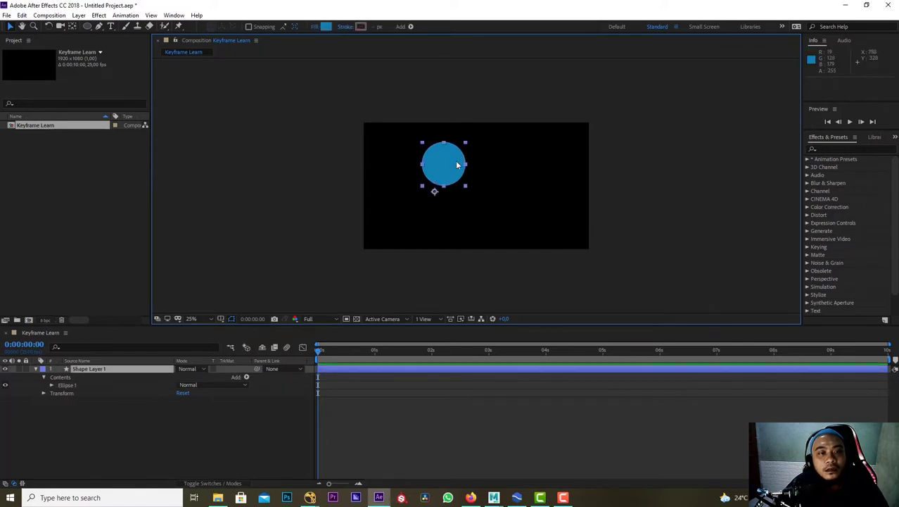
scroll(476, 186, "up", 2)
key("y")
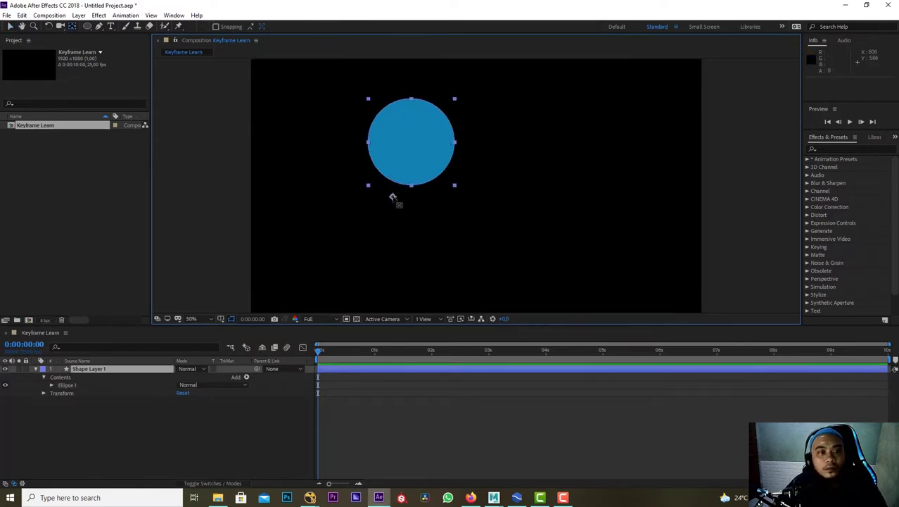
left_click_drag(395, 198, 414, 142)
key("v")
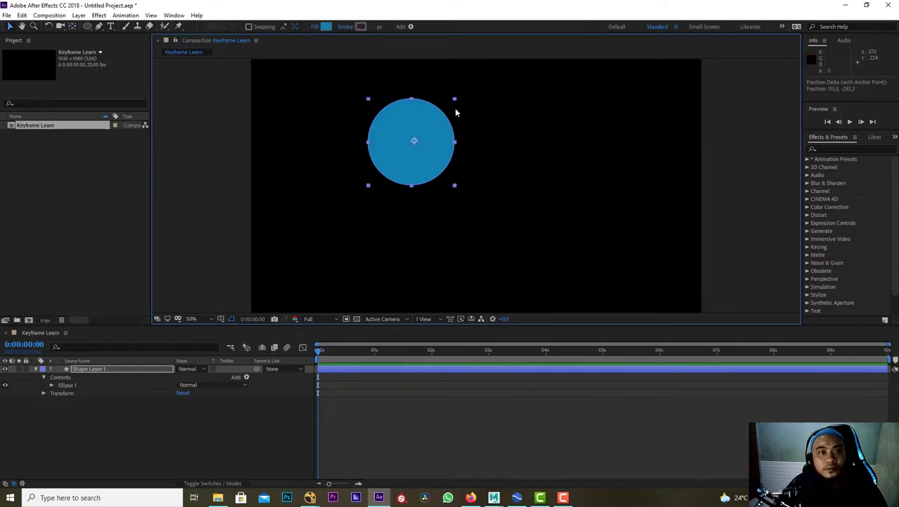
Step: Scale the circle layer down to about 34% and fine-tune its anchor point onto the circle's exact centre
left_click_drag(455, 100, 434, 127)
key("period")
key("period")
key("period")
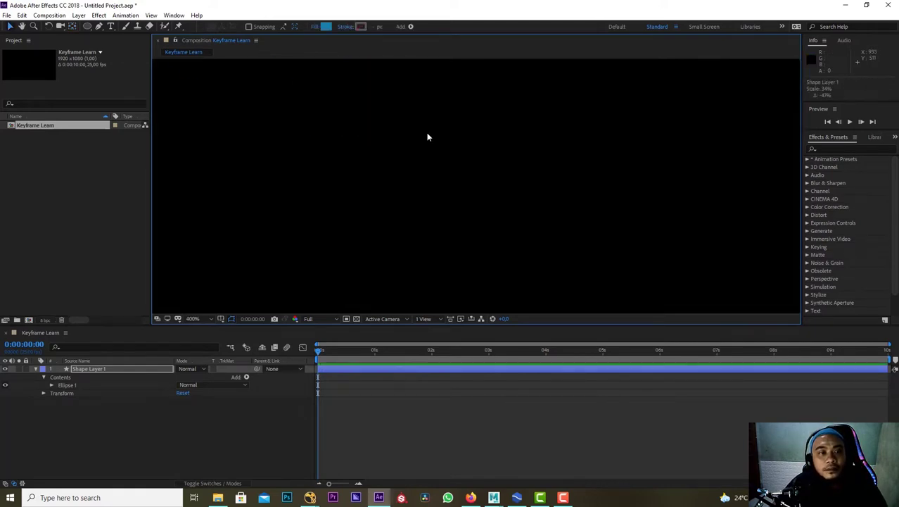
key("h")
left_click_drag(403, 157, 496, 251)
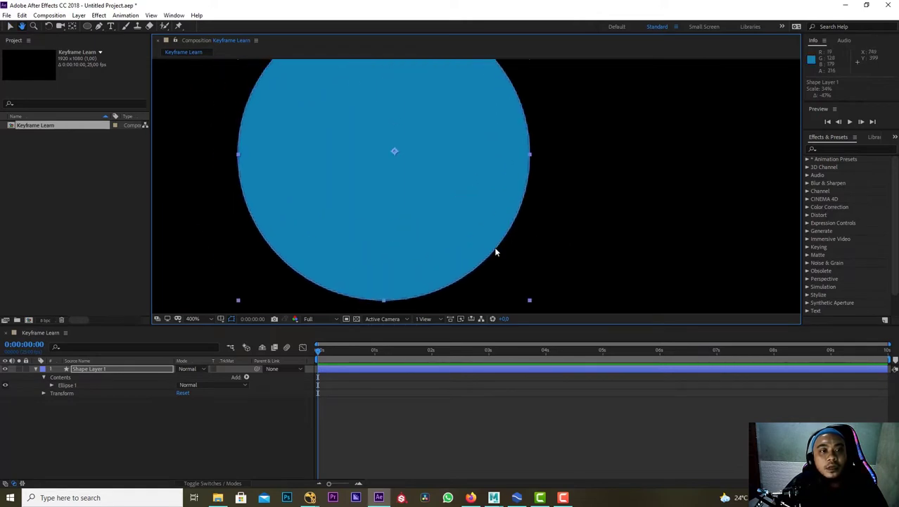
key("y")
left_click_drag(394, 152, 387, 156)
key("v")
scroll(412, 172, "down", 8)
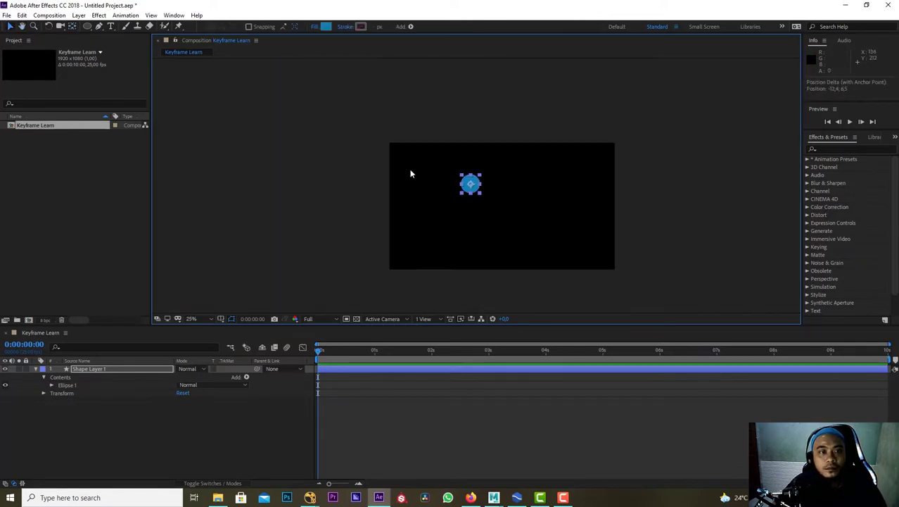
Step: Move the small circle into the upper-left area of the composition frame, at about 296, 252
scroll(436, 169, "up", 3)
left_click_drag(463, 177, 357, 154)
mouse_move(533, 193)
left_mouse_down()
mouse_move(488, 169)
mouse_move(539, 200)
mouse_move(452, 163)
mouse_move(461, 164)
left_mouse_up()
key("h")
scroll(459, 167, "down", 1)
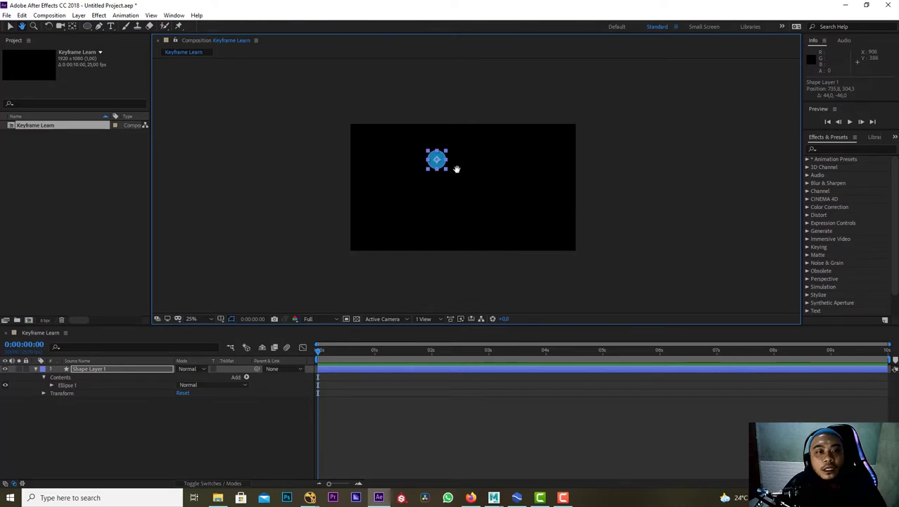
scroll(462, 168, "up", 1)
scroll(459, 171, "down", 1)
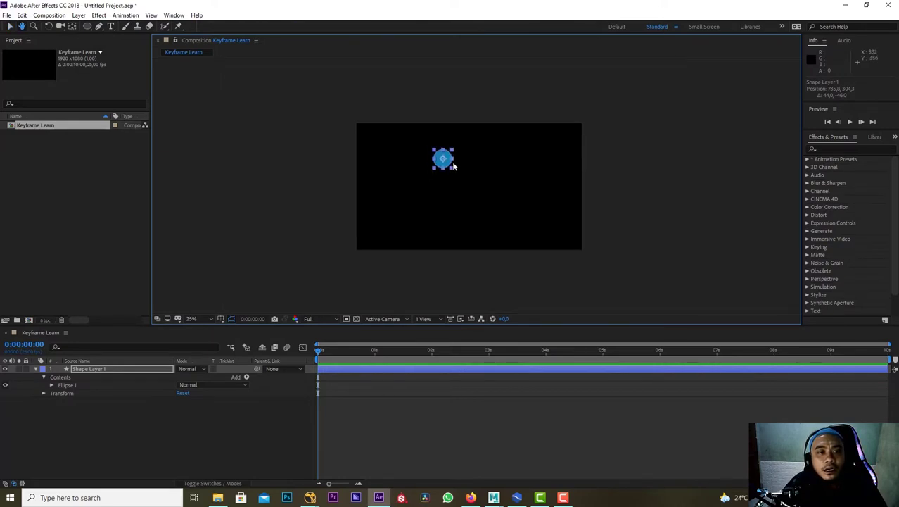
key("v")
left_click_drag(451, 166, 420, 157)
scroll(403, 166, "up", 1)
Step: Show only the Position property of the circle's shape layer in the timeline
left_click(83, 367)
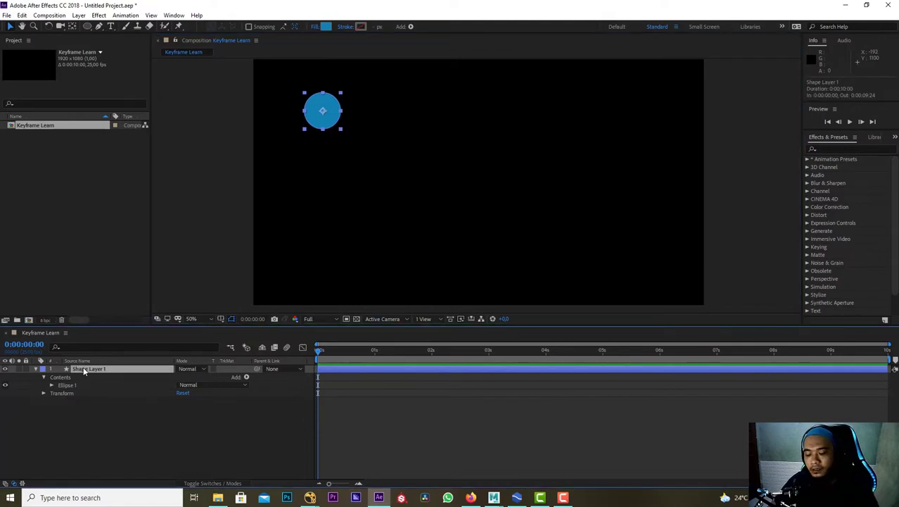
key("u")
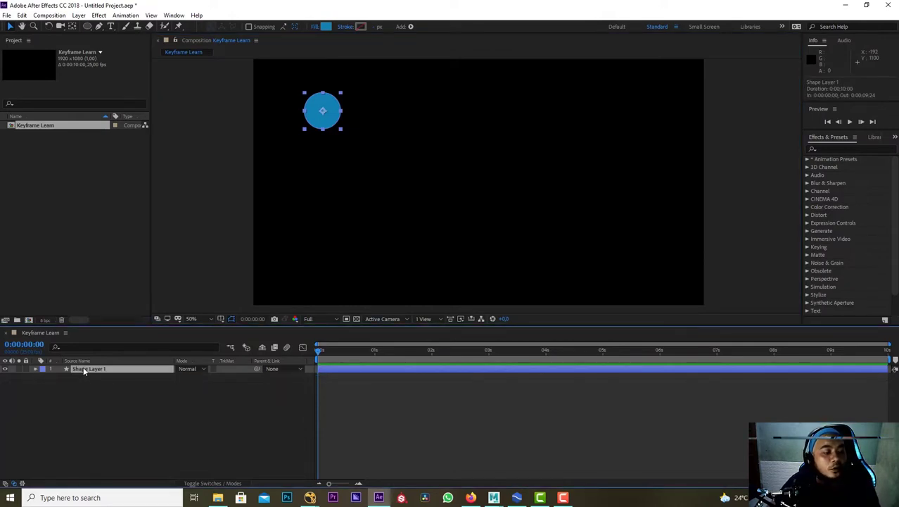
key("p")
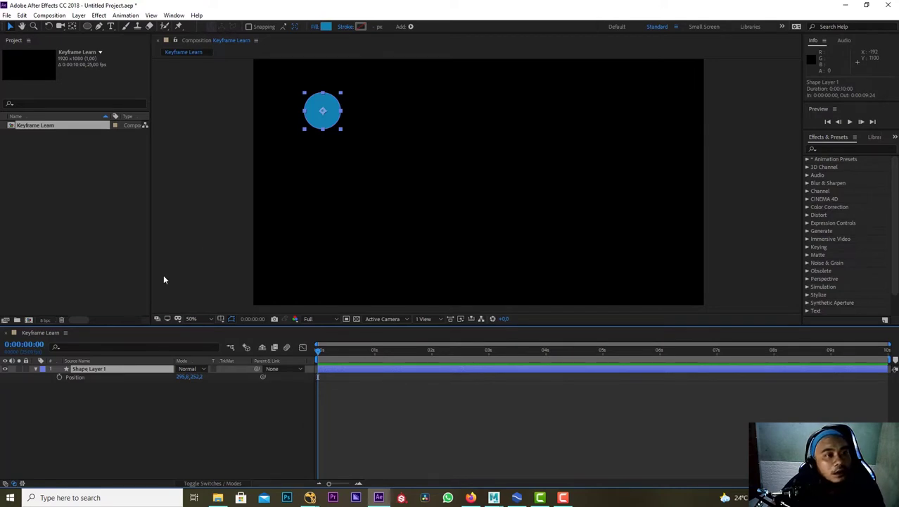
Step: Move the circle just outside the left edge of the composition frame at mid-height, at about -84, 548
key("h")
key("comma")
key("comma")
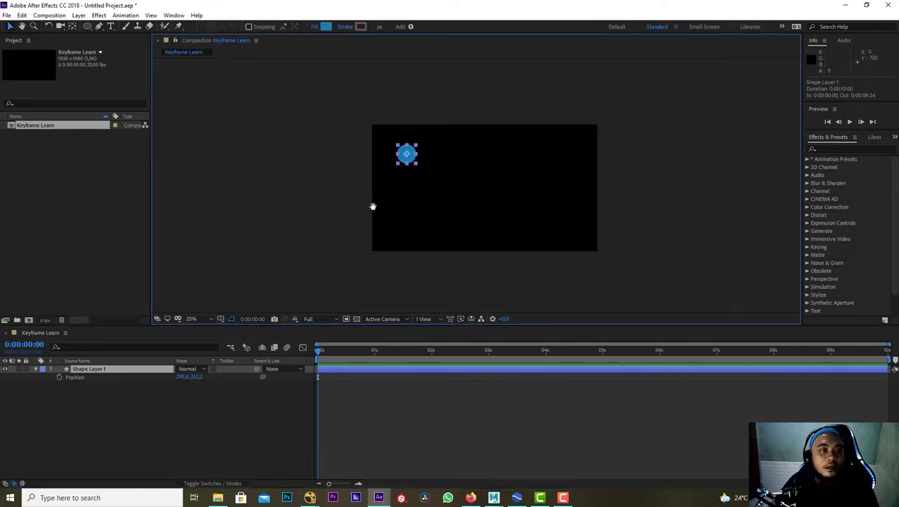
left_click_drag(373, 205, 389, 195)
key("period")
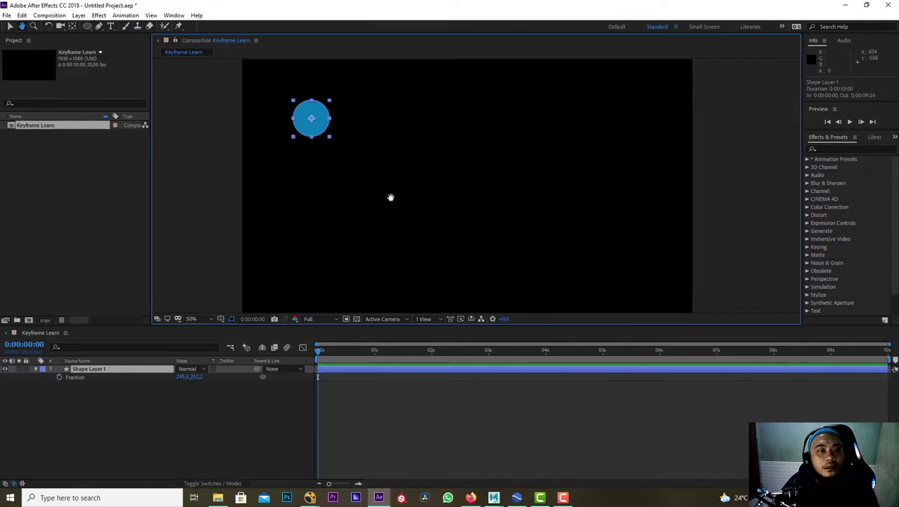
key("v")
left_click_drag(317, 128, 227, 197)
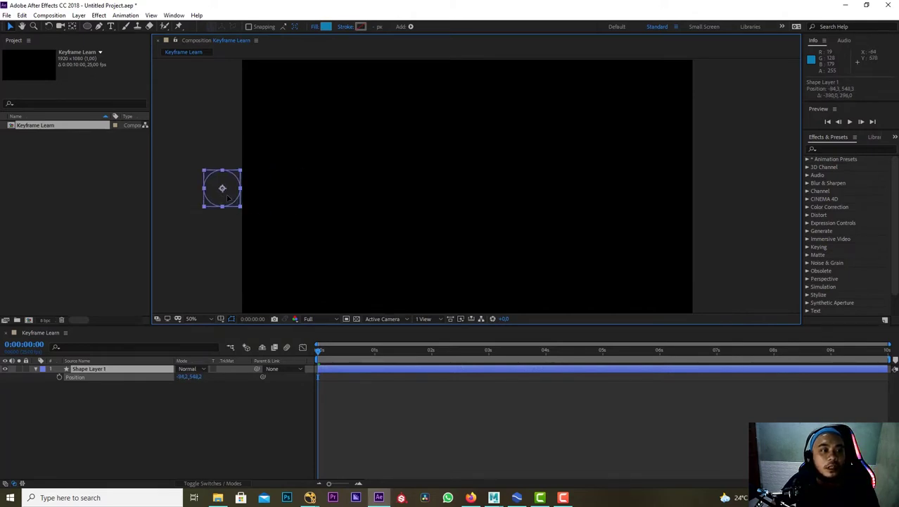
Step: Enable Position keyframing on the circle layer at 0:00:00:00 to record its off-screen starting position
key("Return")
left_click(70, 419)
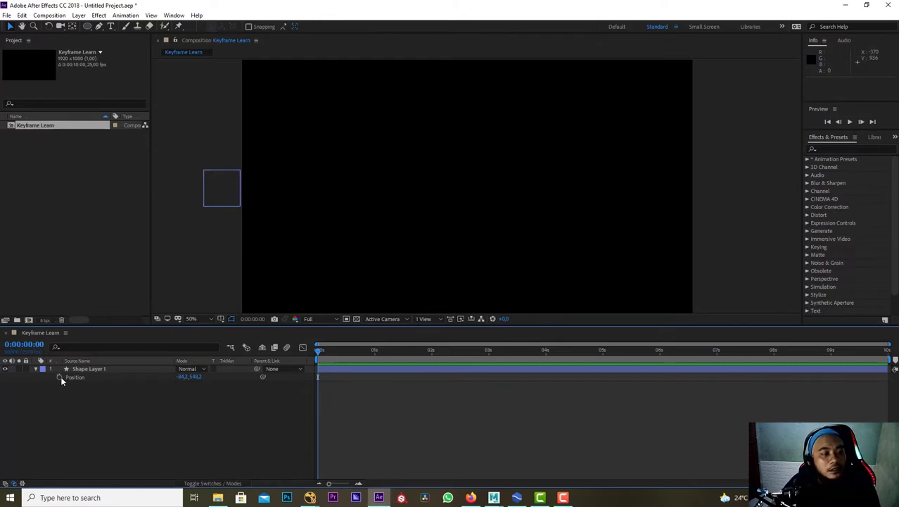
left_click(59, 378)
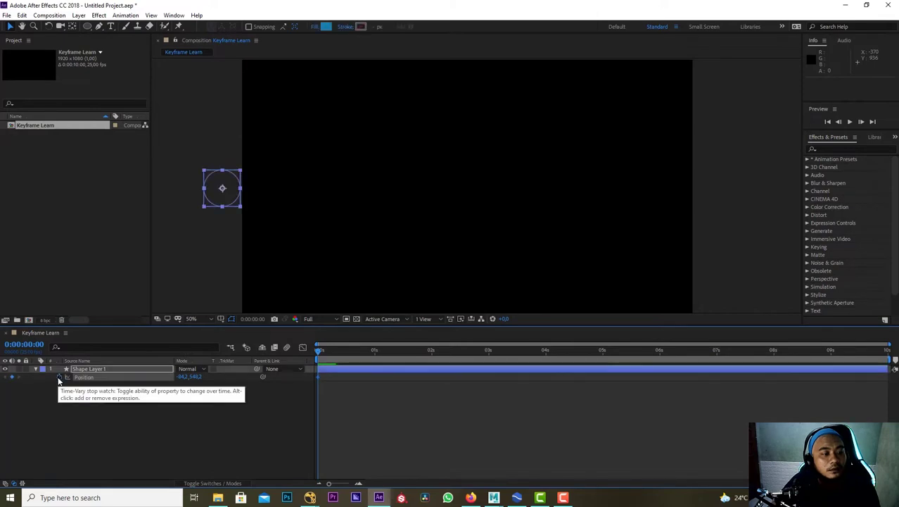
left_click(73, 415)
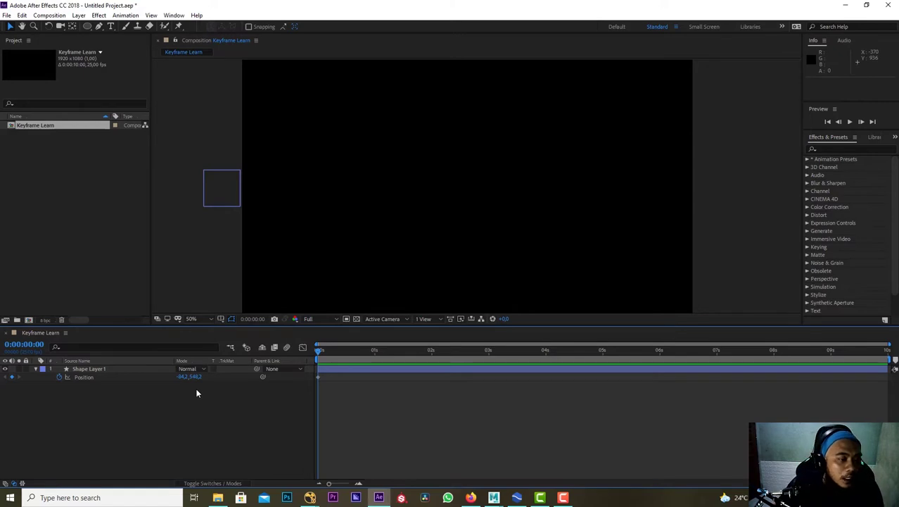
left_click_drag(232, 209, 234, 210)
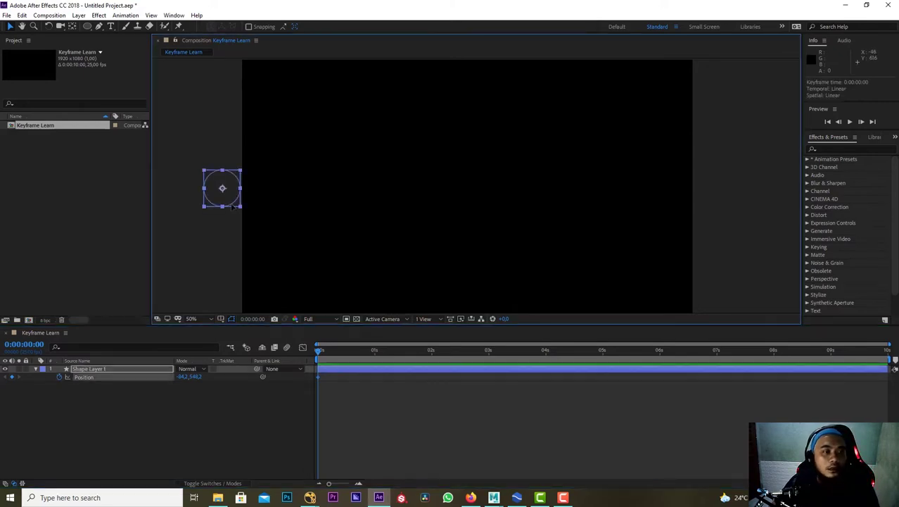
Step: At 0:00:01:00, move the circle horizontally just past the frame's right edge, to about 2008, 548, to set a second Position keyframe
left_click_drag(320, 352, 351, 361)
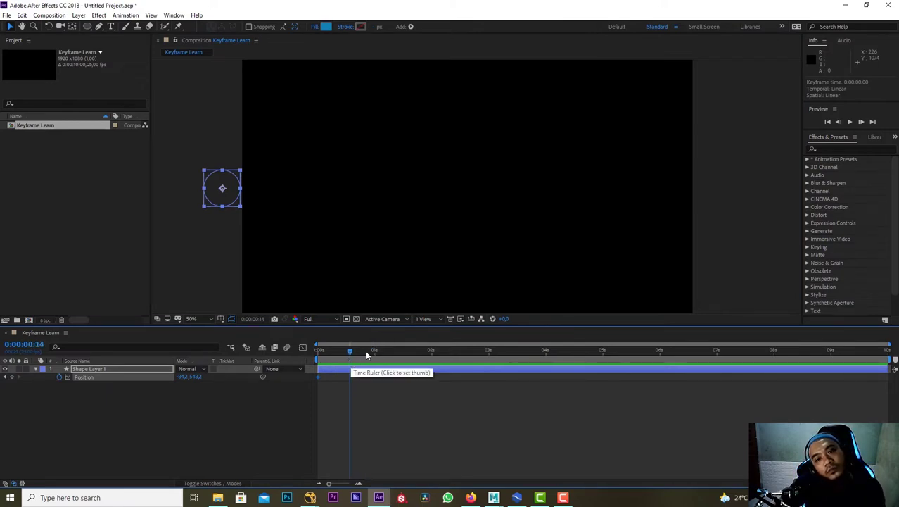
left_click_drag(362, 349, 384, 378)
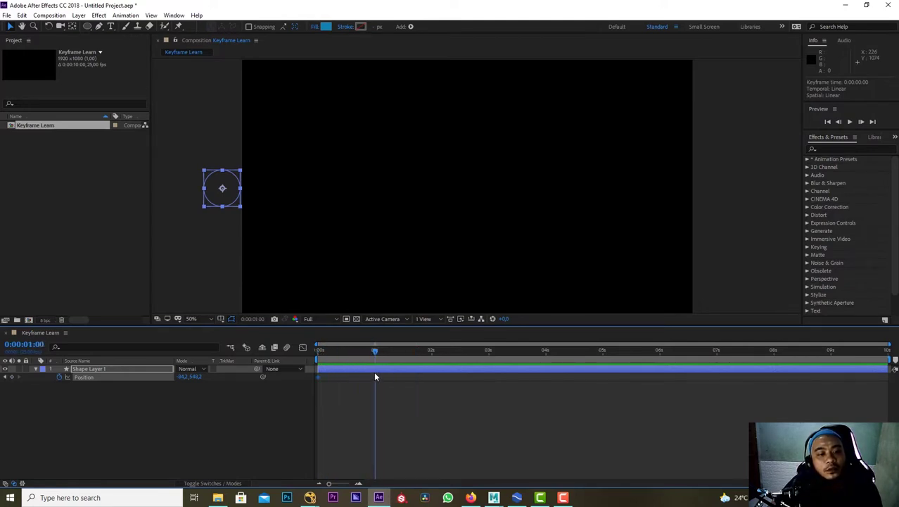
left_click_drag(235, 201, 725, 199)
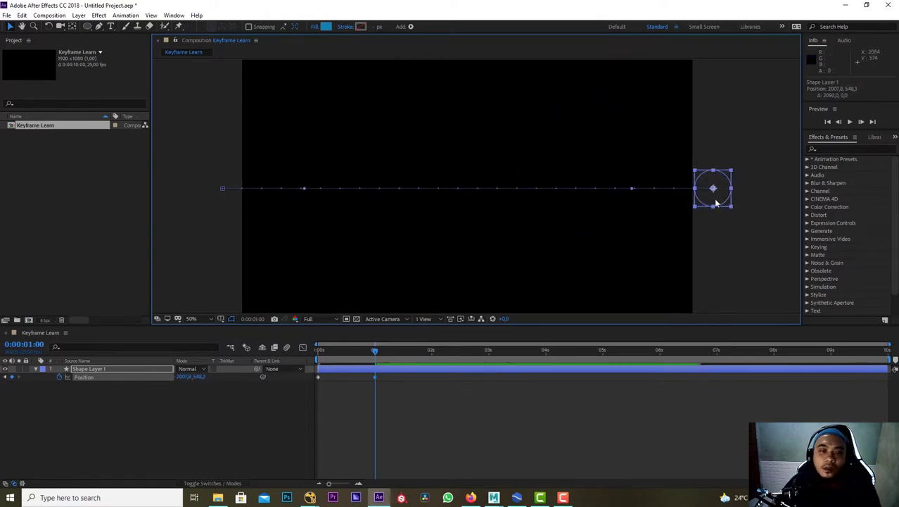
Step: Preview the circle's motion across the frame from the start of the composition
left_click_drag(375, 350, 290, 362)
key("space")
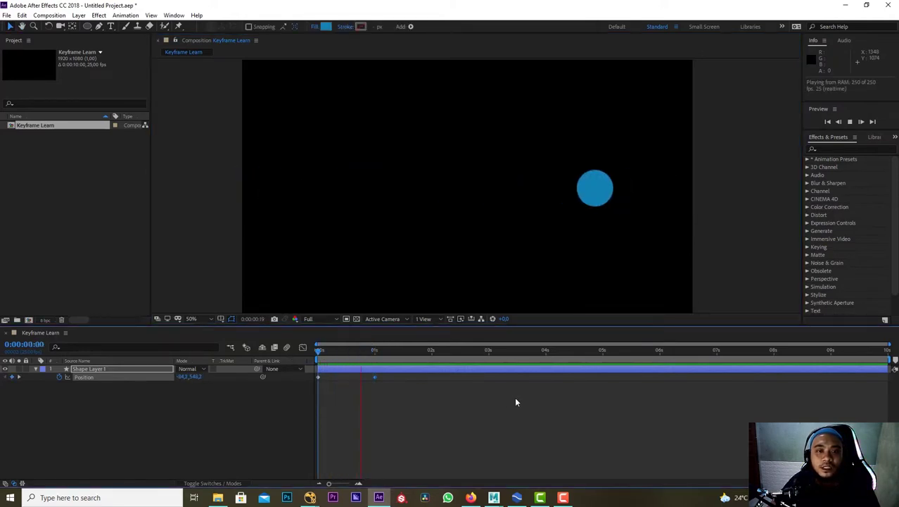
key("space")
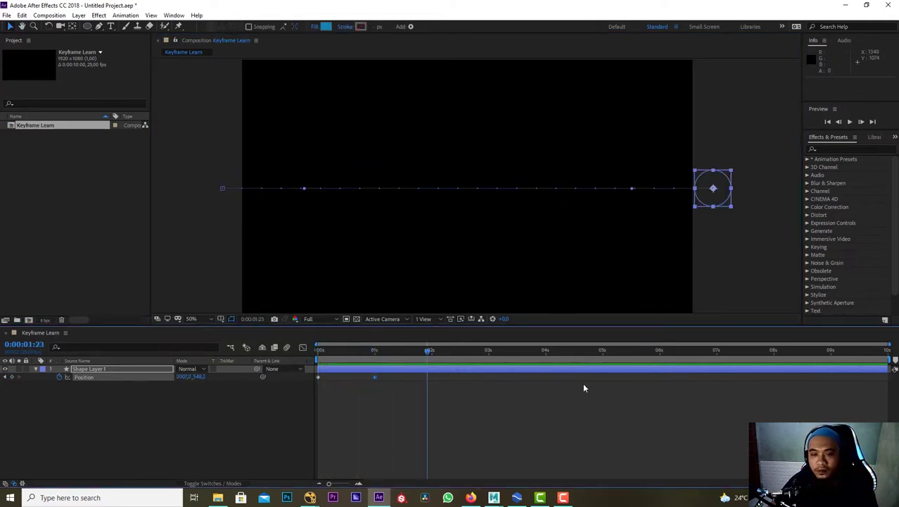
Step: Shorten the work area to end at 0:00:01:03 and return the time indicator to the first frame
left_click_drag(892, 360, 388, 398)
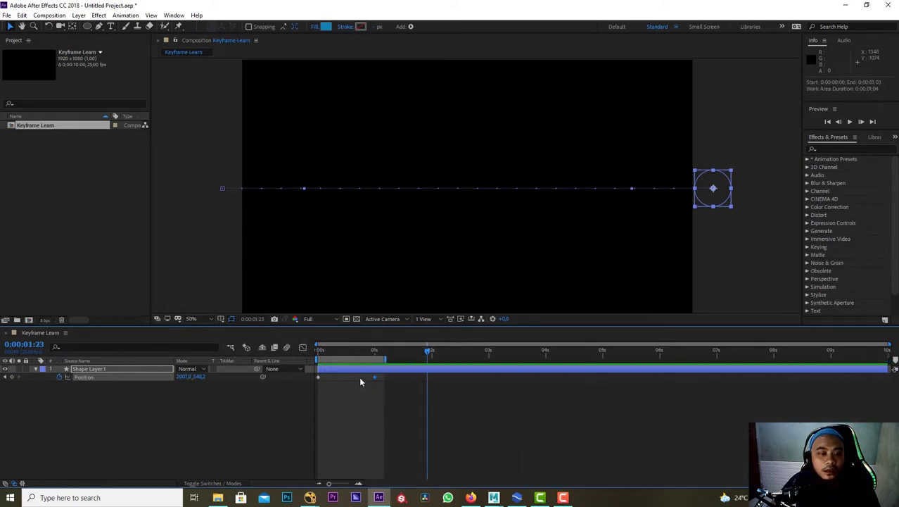
left_click_drag(377, 354, 308, 359)
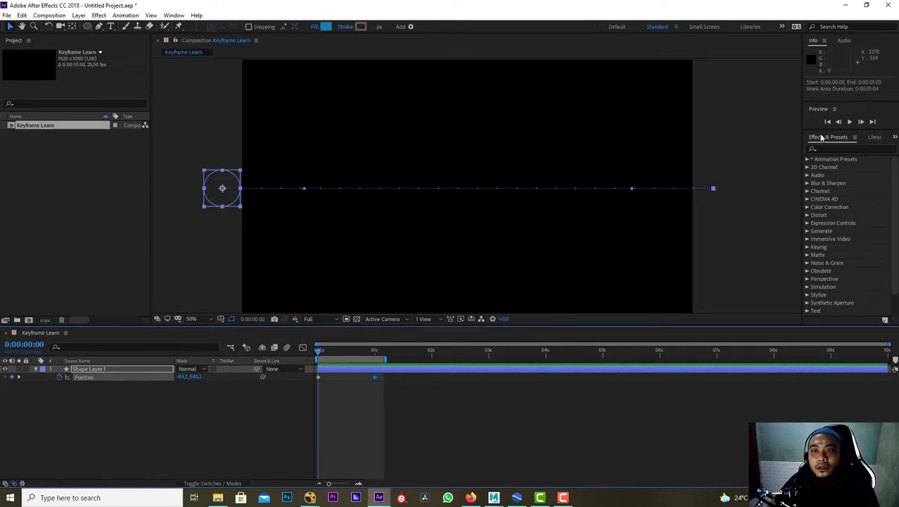
Step: Expand the preview controls to reach the playback loop option, and preview the animation within the shortened work area
left_click_drag(819, 131, 809, 275)
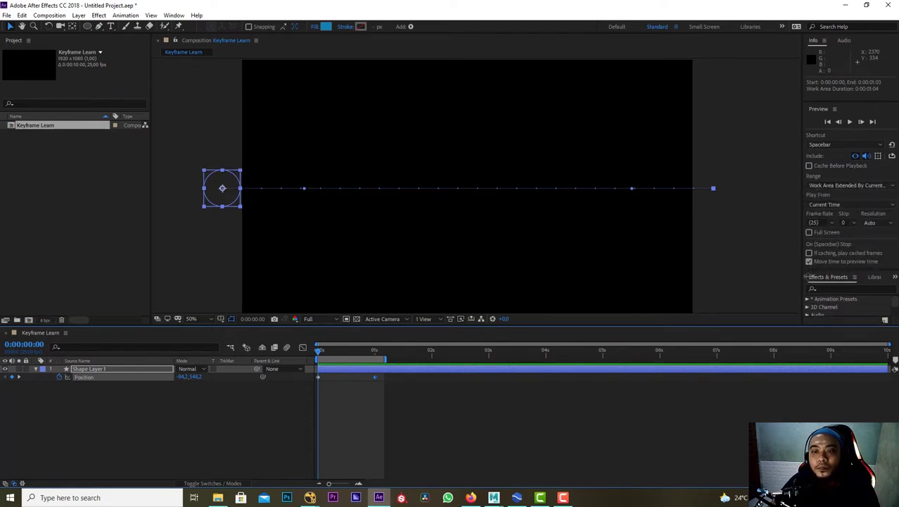
left_click(893, 157)
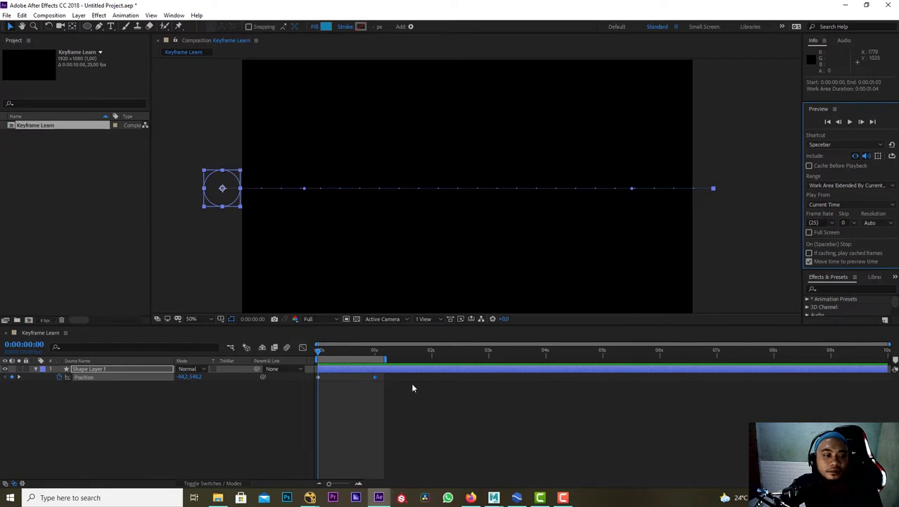
key("space")
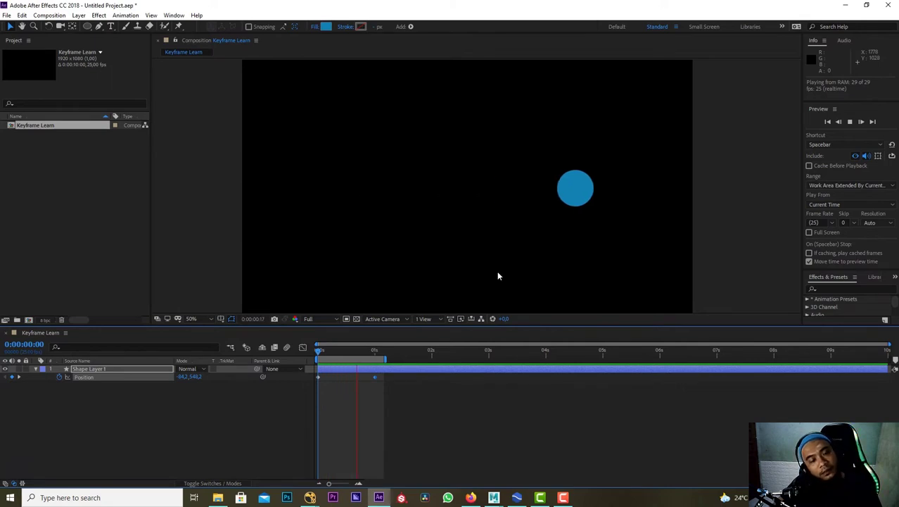
key("space")
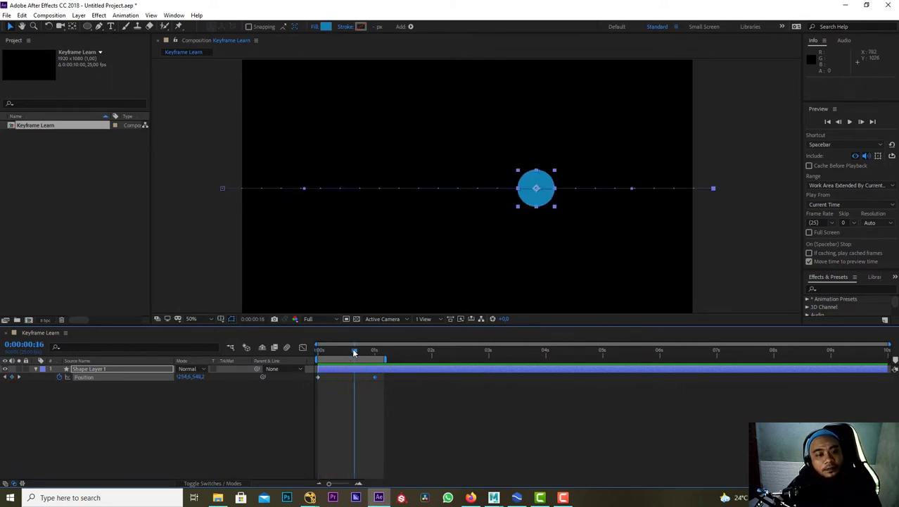
Step: At the 0:00:01:00 keyframe, move the circle back inside the frame against its right edge, at about 1842, 548
left_click_drag(354, 352, 376, 368)
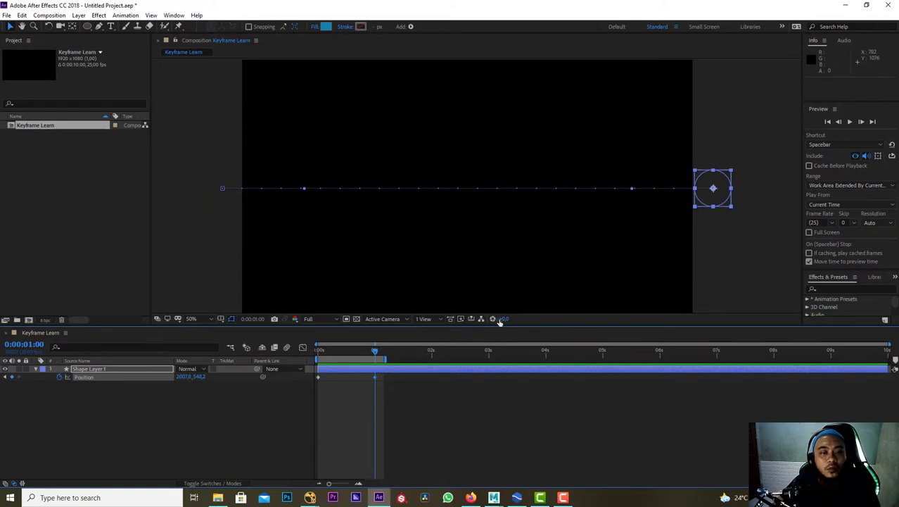
left_click_drag(728, 204, 342, 214)
key("period")
key("period")
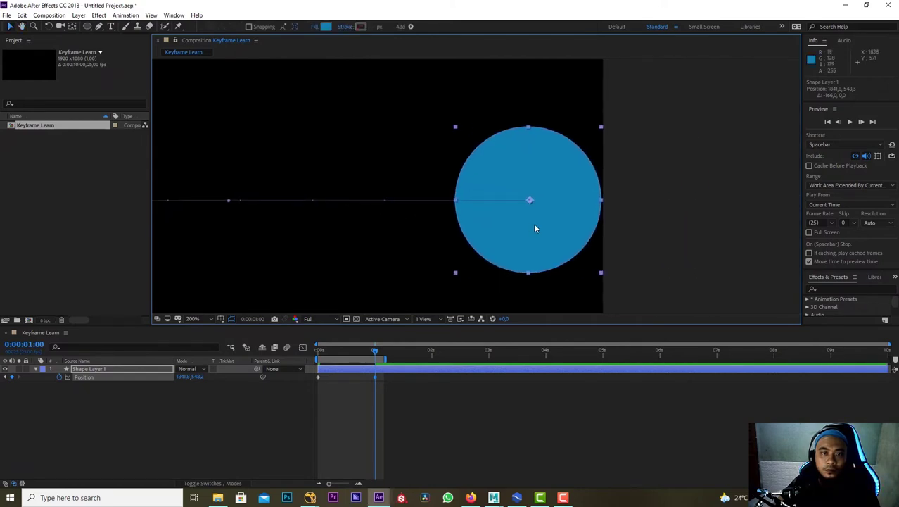
Step: Fine-tune the circle's position against the frame's right edge at 0:00:01:00, to about 1843, 546
left_click_drag(534, 228, 538, 225)
scroll(537, 222, "up", 2)
left_click_drag(659, 221, 662, 224)
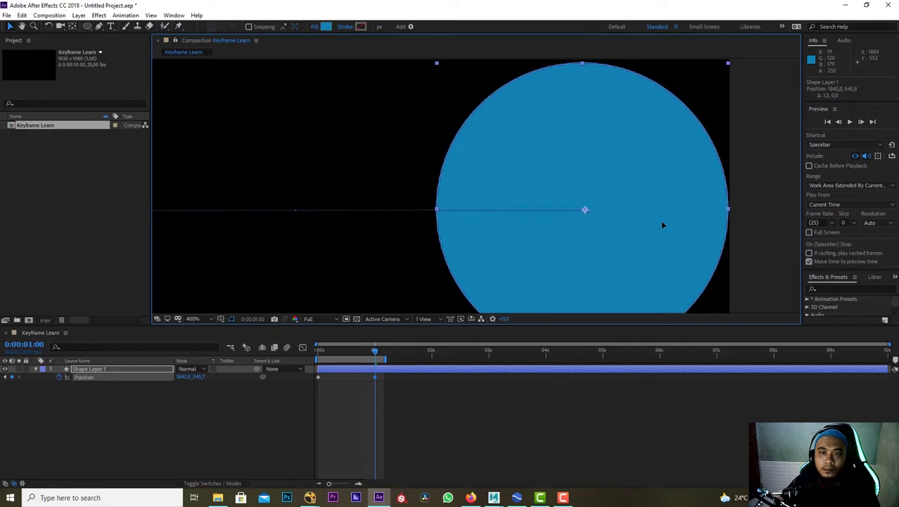
Step: Preview the circle's motion across the frame within the current work area
scroll(662, 223, "down", 2)
scroll(633, 239, "down", 2)
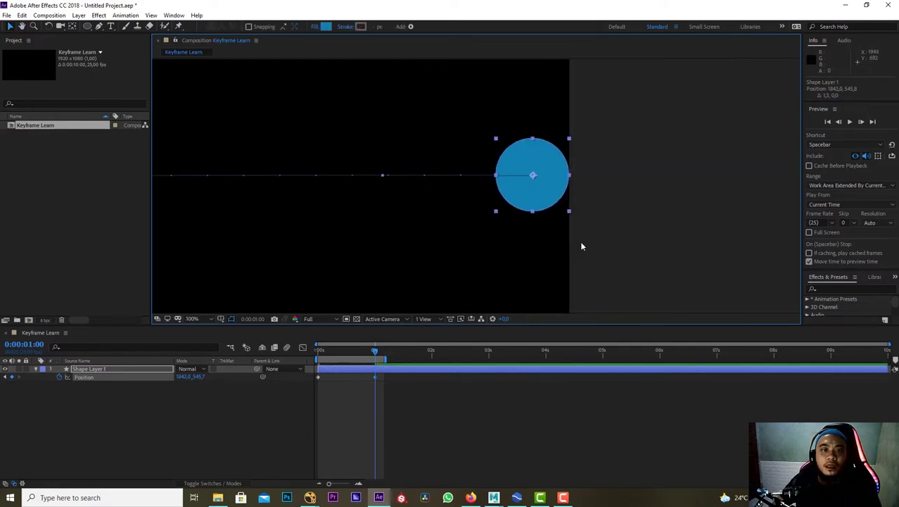
scroll(633, 232, "left", 3)
scroll(626, 240, "down", 1)
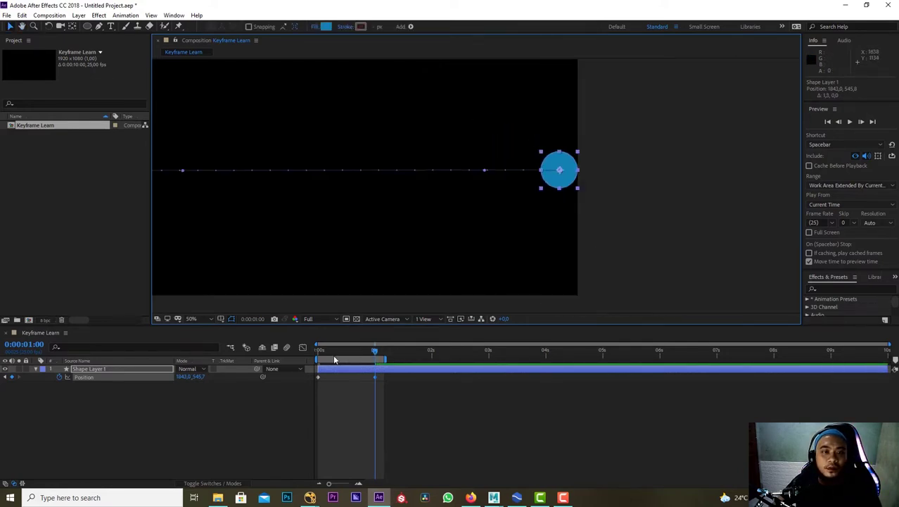
key("space")
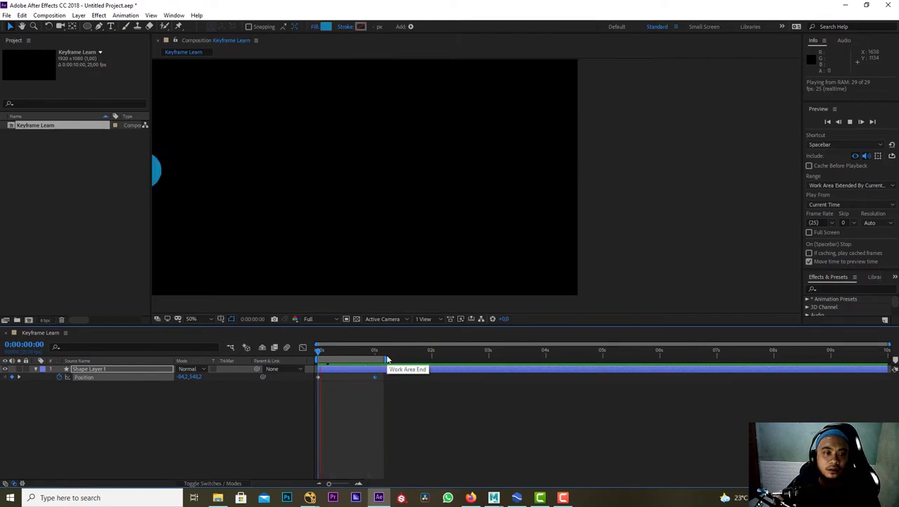
Step: Extend the work area past the three-second mark, to a duration of 0:00:03:06
left_click_drag(335, 352, 431, 360)
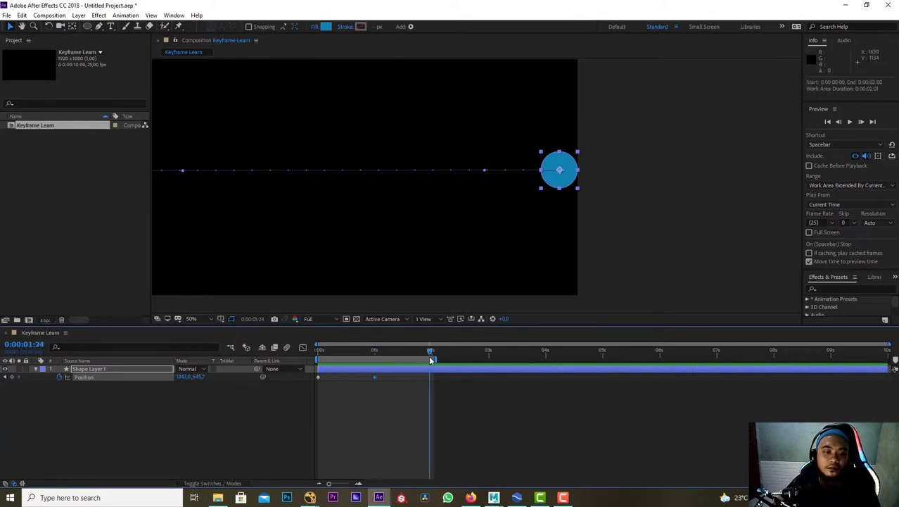
key("h")
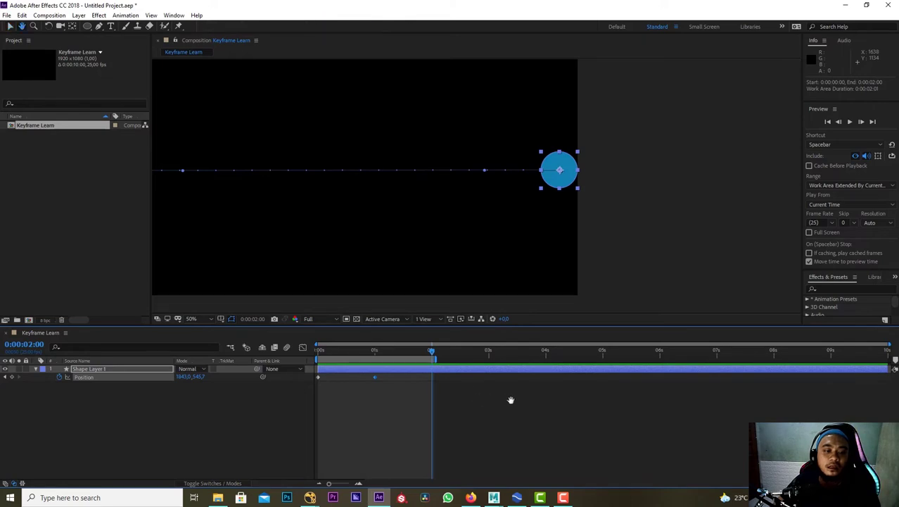
key("v")
left_click_drag(436, 358, 506, 360)
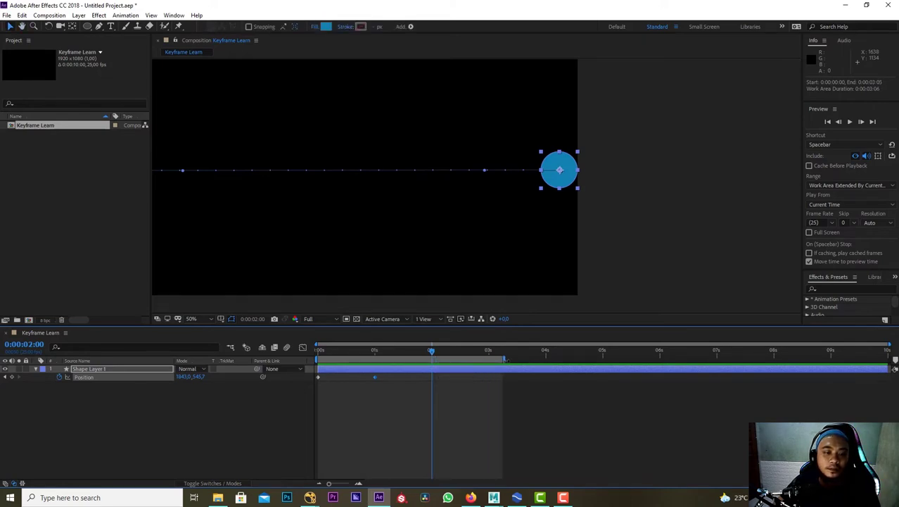
Step: At 0:00:02:00, move the circle to the frame's left edge at about 85, 546, and preview the motion
mouse_move(433, 355)
left_mouse_down()
mouse_move(367, 356)
mouse_move(423, 367)
left_mouse_up()
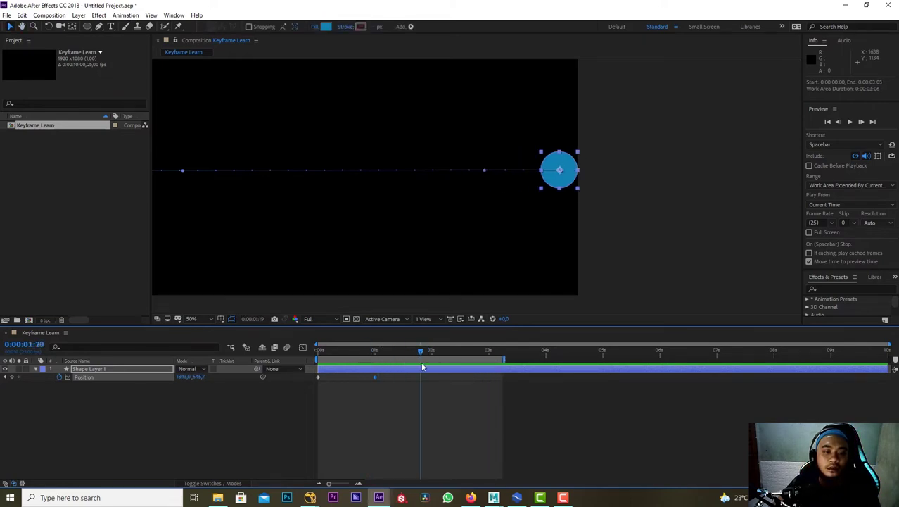
left_click_drag(486, 316, 591, 253)
left_click_drag(624, 178, 211, 204)
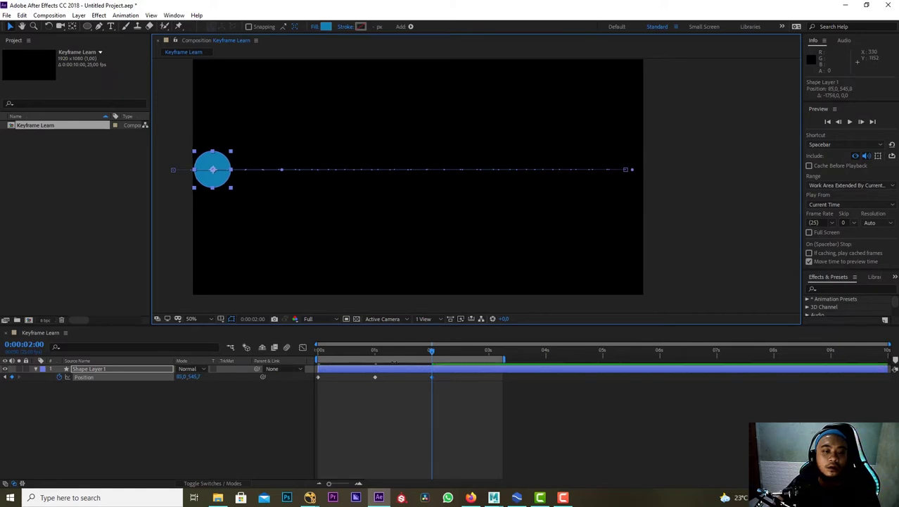
key("space")
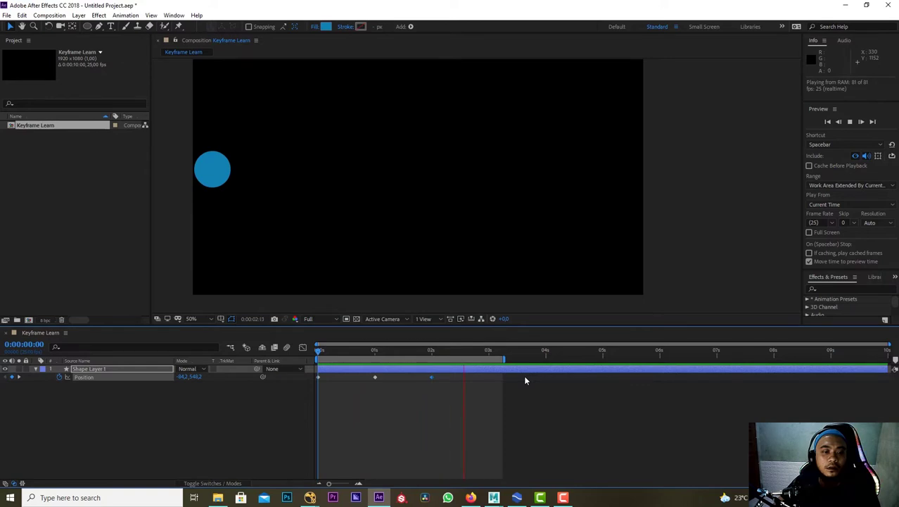
Step: At the 0:00:02:00 keyframe, fine-tune the circle flush with the frame's left edge, at about 79, 546
left_click(491, 354)
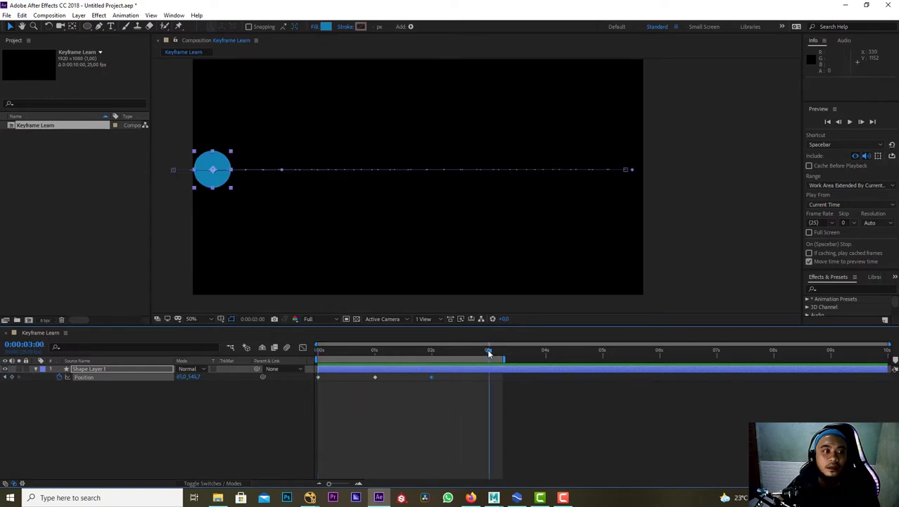
scroll(322, 207, "up", 2)
left_click_drag(516, 213, 464, 213)
left_click_drag(472, 353, 442, 355)
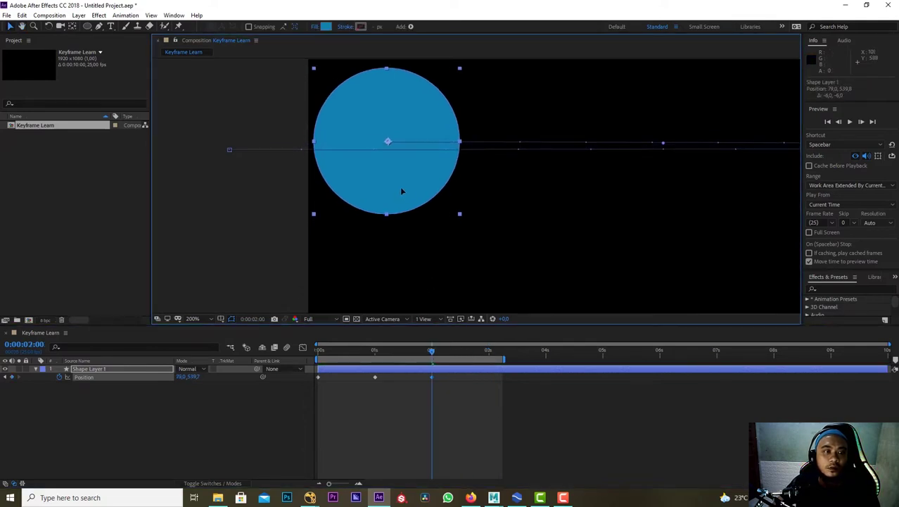
left_click_drag(406, 194, 404, 199)
key("Up")
key("Up")
key("Up")
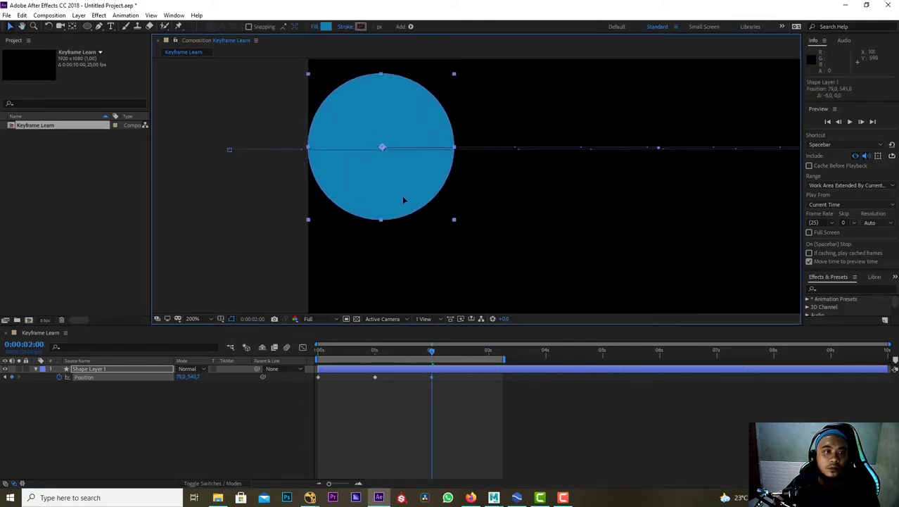
key("shift+Right")
key("shift+Left")
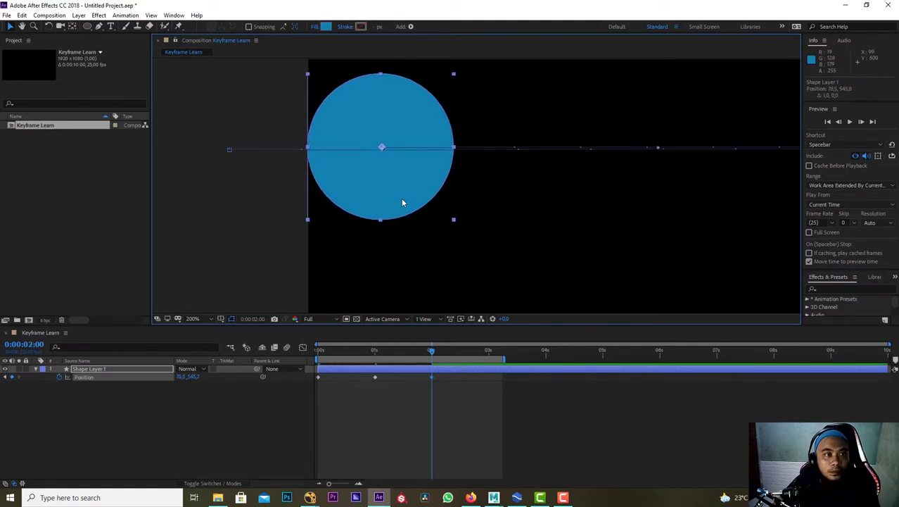
key("comma")
scroll(501, 226, "down", 2)
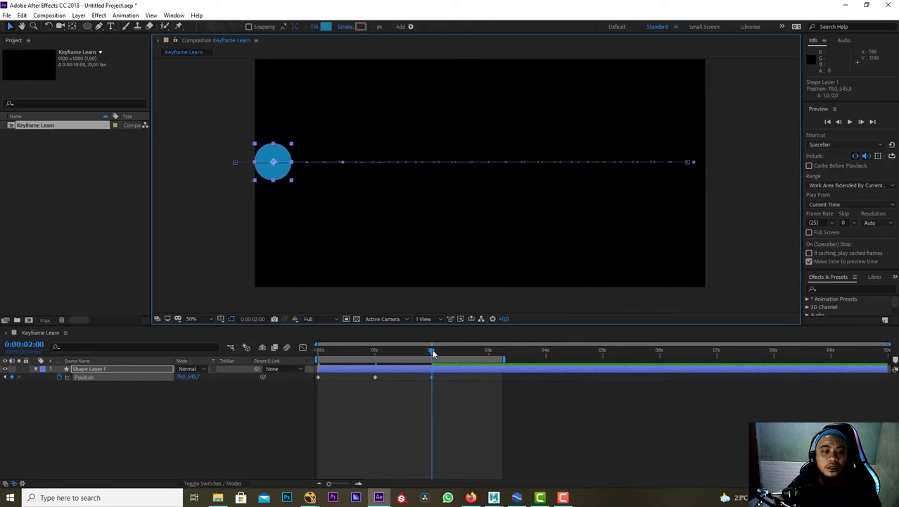
Step: At 0:00:03:00, move the circle back to the frame's right edge and preview the animation from the start
left_click_drag(432, 353, 491, 361)
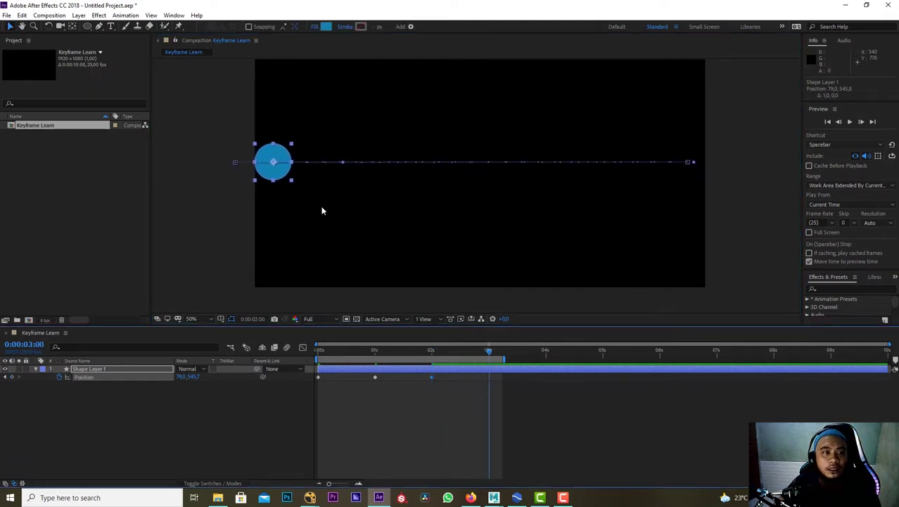
left_click_drag(287, 177, 699, 180)
left_click_drag(482, 351, 306, 359)
key("space")
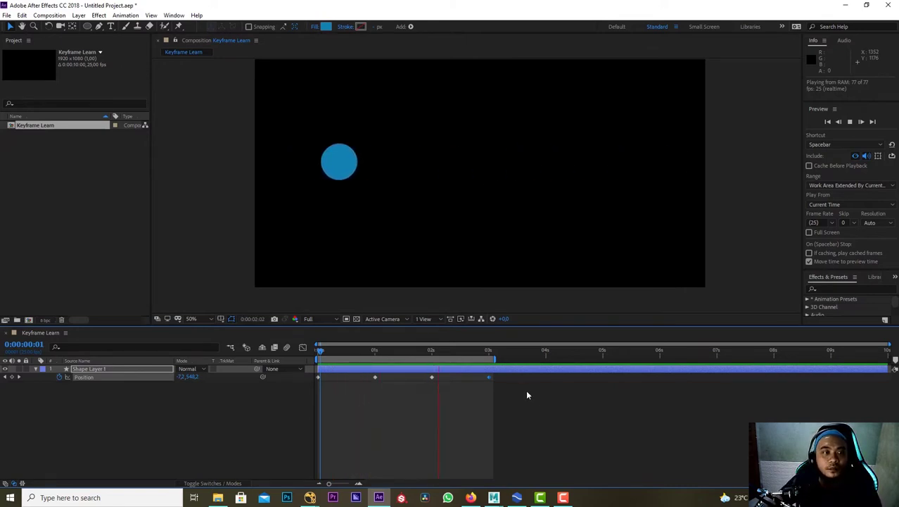
Step: At 0:00:01:00, reveal the circle layer's Scale property and turn on keyframing for it
left_click(462, 350)
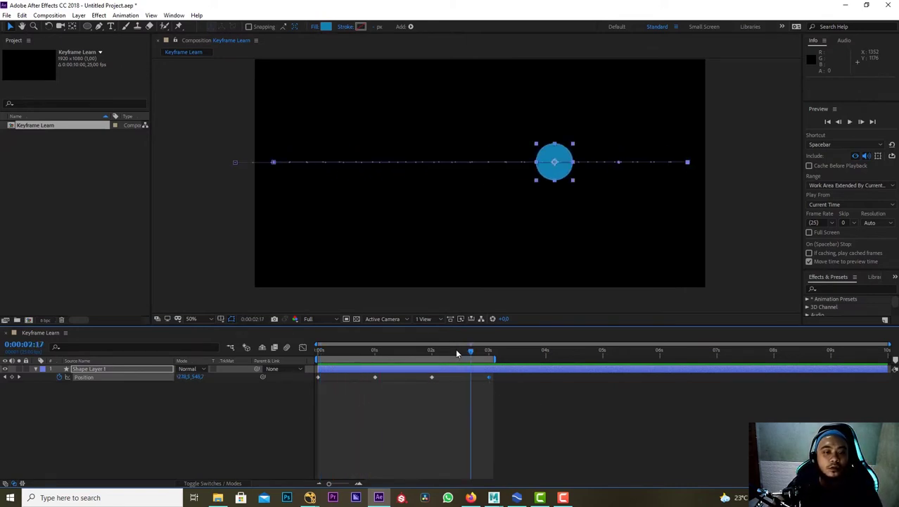
left_click_drag(459, 349, 374, 362)
scroll(635, 211, "up", 2)
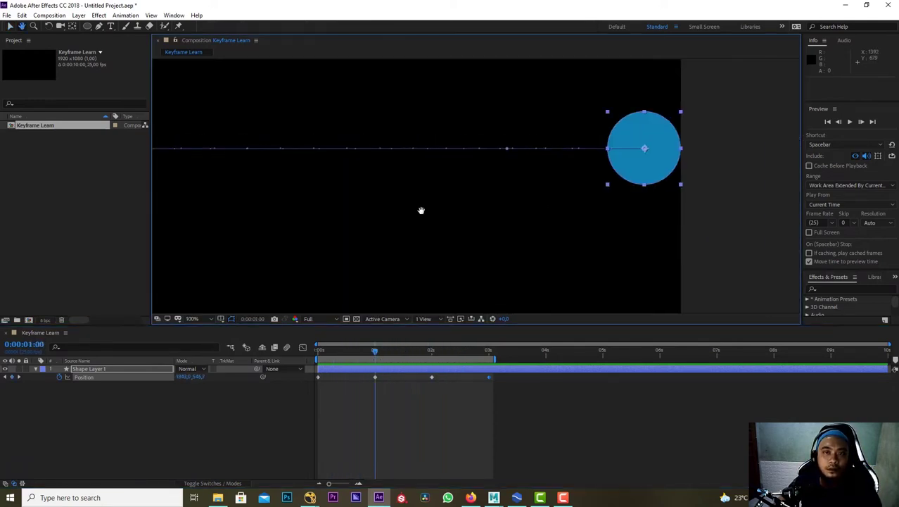
left_click(128, 380)
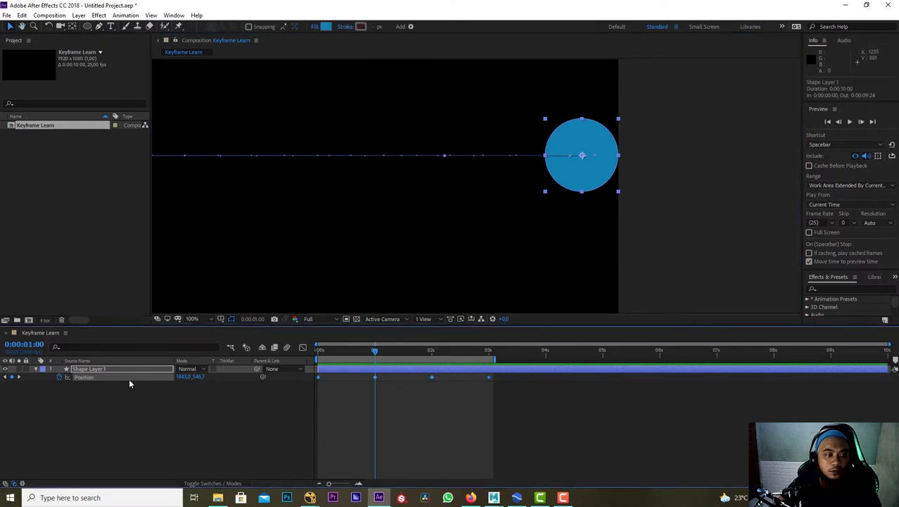
key("s")
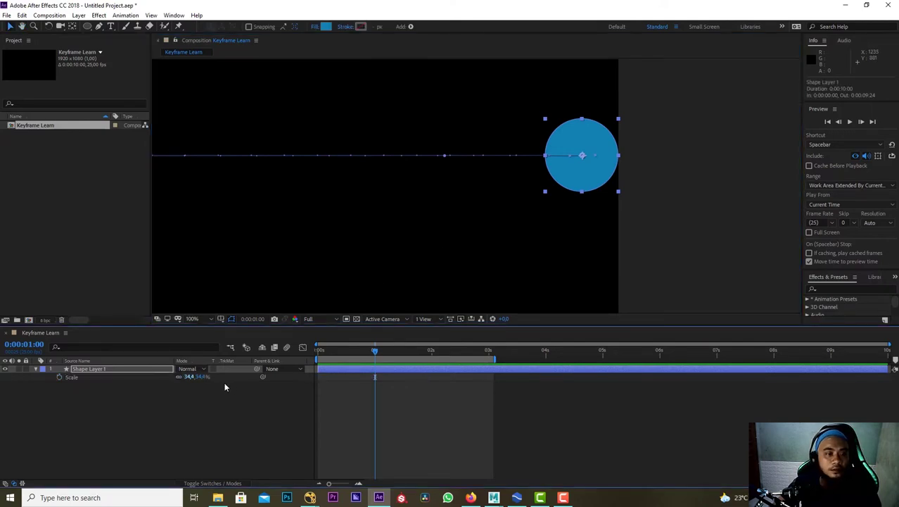
left_click(58, 377)
mouse_move(371, 351)
left_mouse_down()
mouse_move(299, 355)
mouse_move(377, 358)
left_mouse_up()
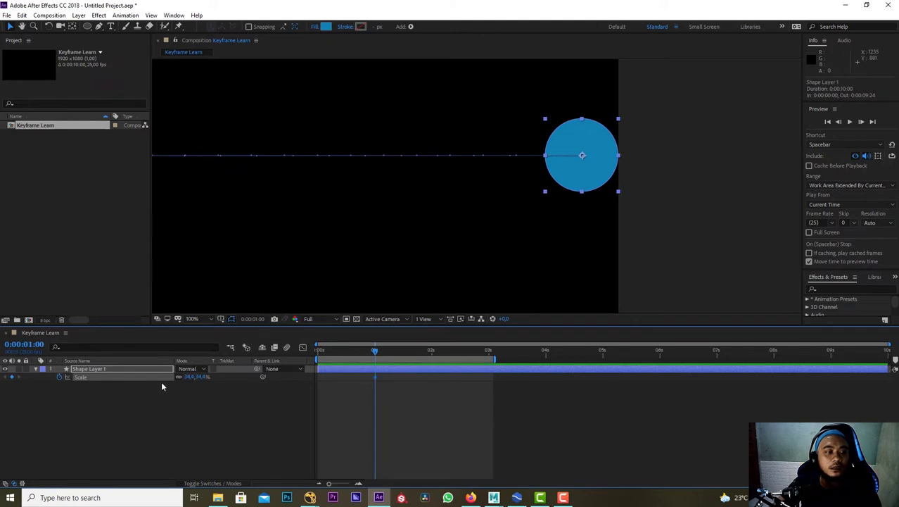
mouse_move(197, 377)
left_mouse_down()
mouse_move(218, 376)
mouse_move(201, 377)
left_mouse_up()
key("ctrl+z")
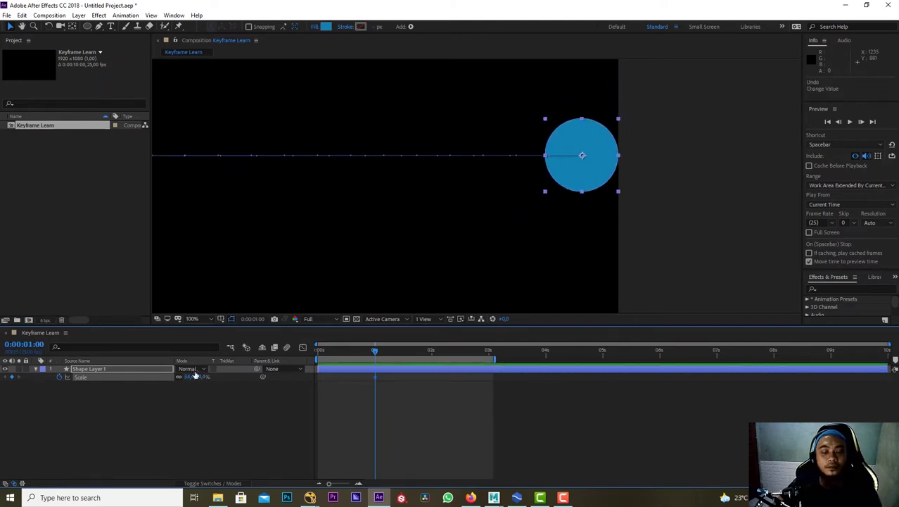
Step: Show all keyframed properties of the circle layer and move the Scale keyframe one frame earlier, to 0:00:00:24
key("period")
left_click_drag(586, 190, 423, 233)
key("v")
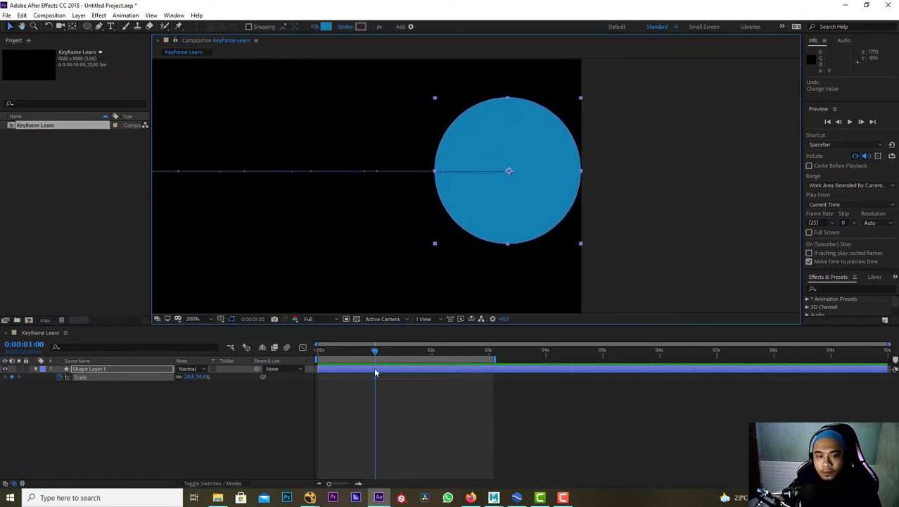
key("u")
scroll(373, 371, "up", 3)
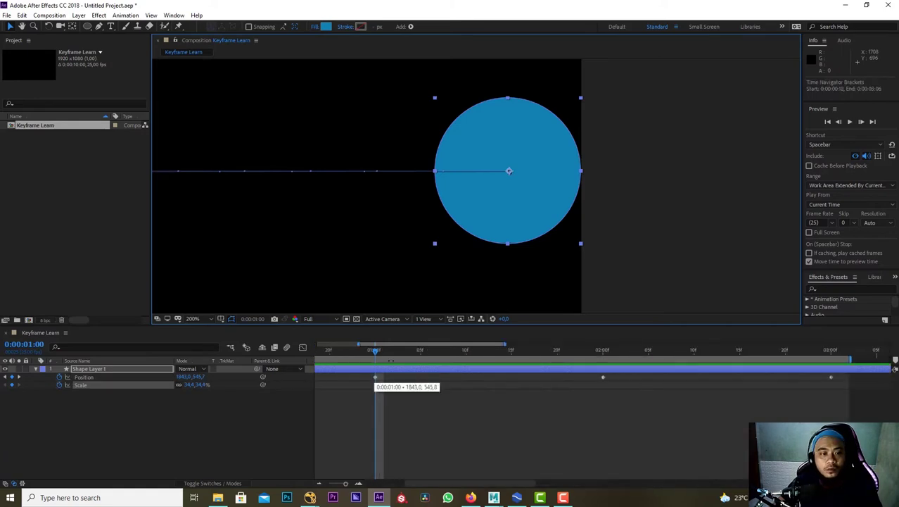
left_click(365, 351)
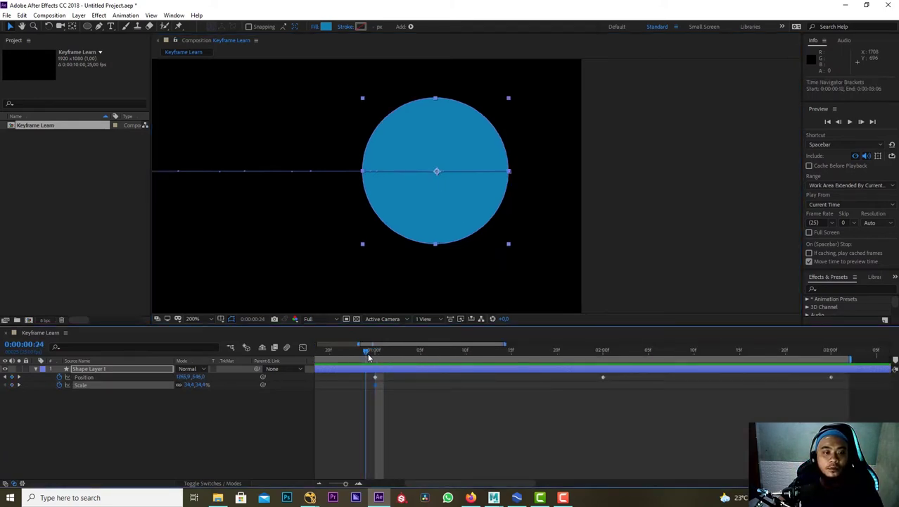
key("Page_Down")
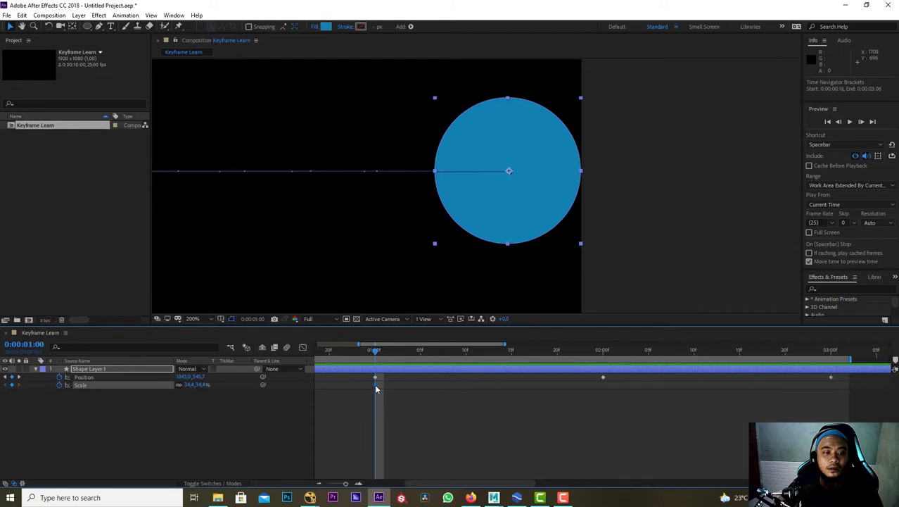
mouse_move(378, 390)
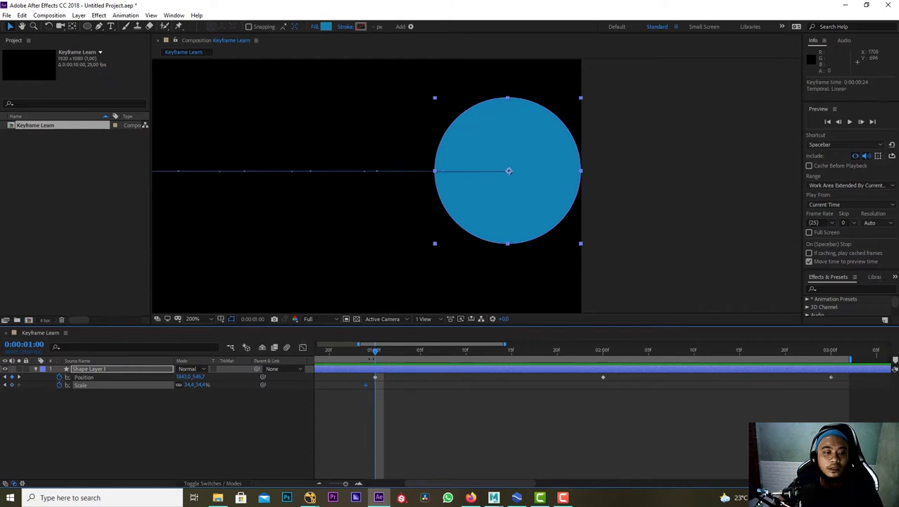
Step: At 0:00:00:24, unlink the Scale proportions and set the circle's horizontal scale to 45.4%
left_click(363, 352)
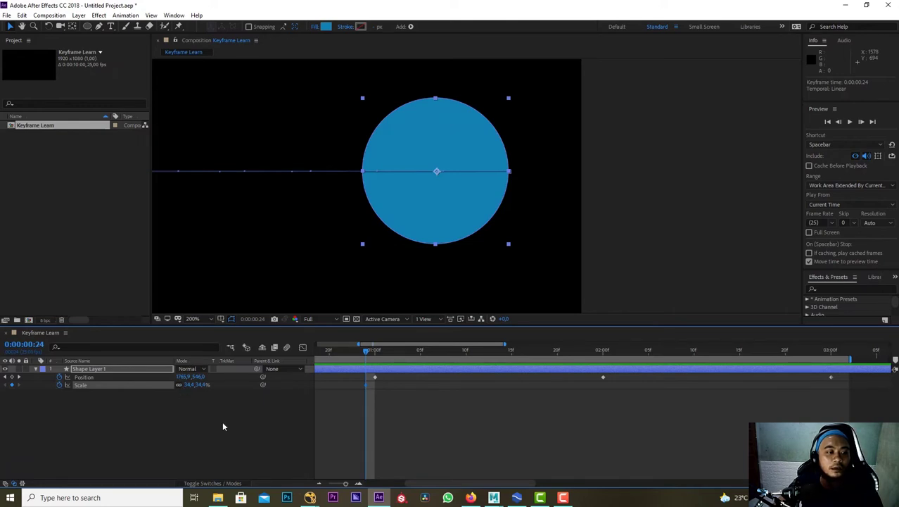
scroll(510, 188, "down", 3)
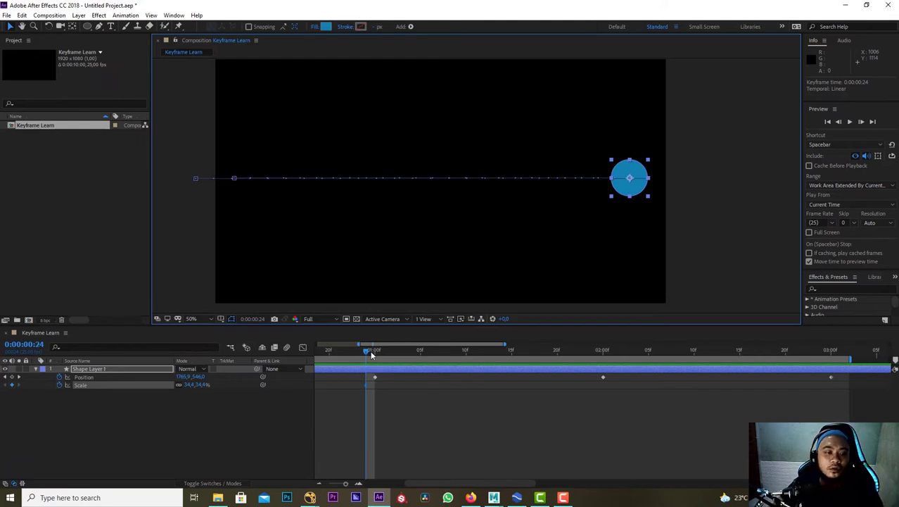
mouse_move(365, 352)
left_mouse_down()
mouse_move(329, 352)
mouse_move(366, 360)
left_mouse_up()
key("h")
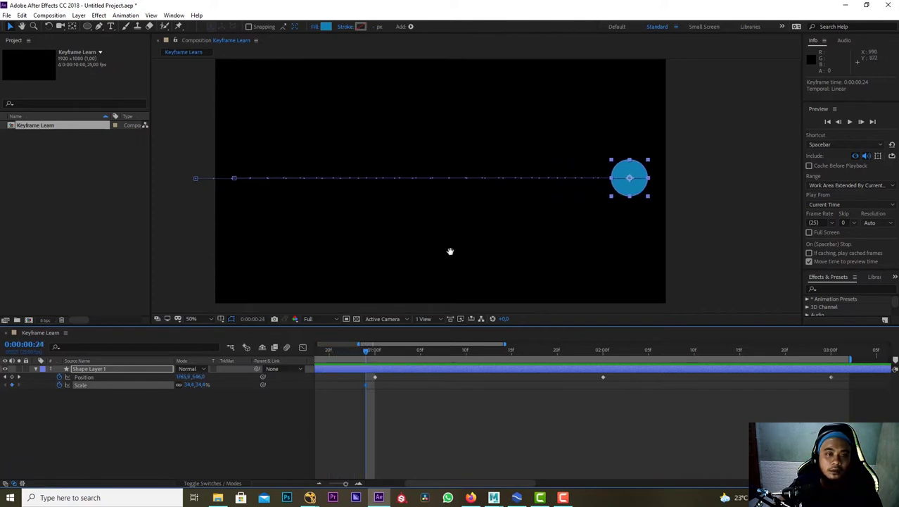
mouse_move(449, 251)
left_mouse_down()
mouse_move(485, 235)
mouse_move(482, 223)
mouse_move(465, 231)
left_mouse_up()
key("v")
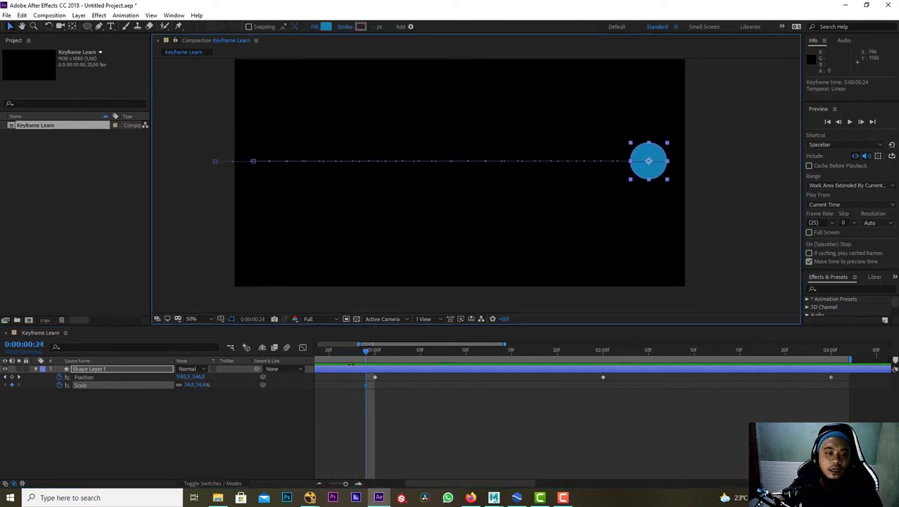
left_click(179, 385)
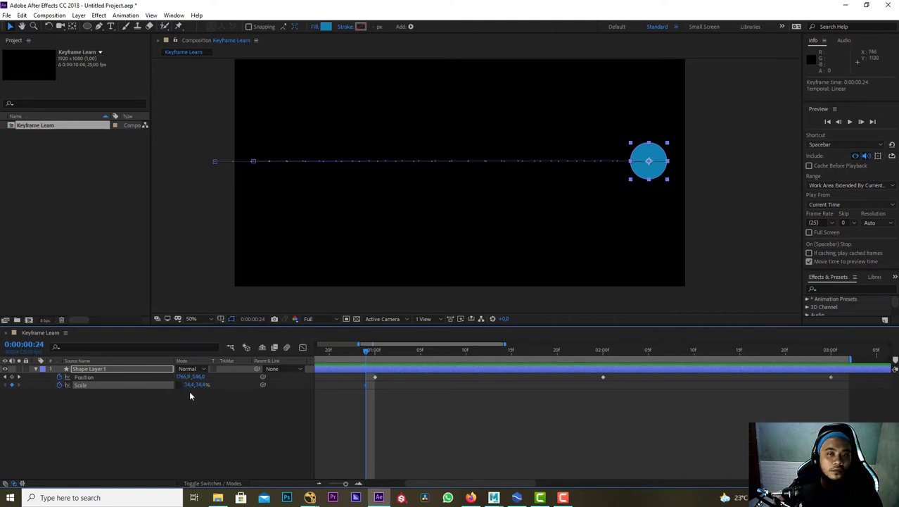
left_click_drag(186, 385, 193, 385)
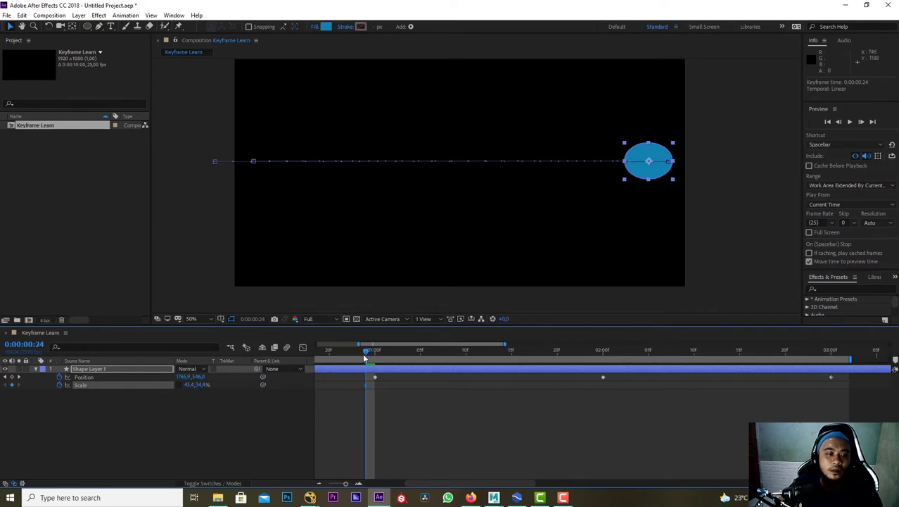
Step: At 0:00:01:00, set the circle's scale to 34.4, 61.4%, and copy the 0:00:00:24 Scale keyframe to 0:00:01:02
left_click(371, 350)
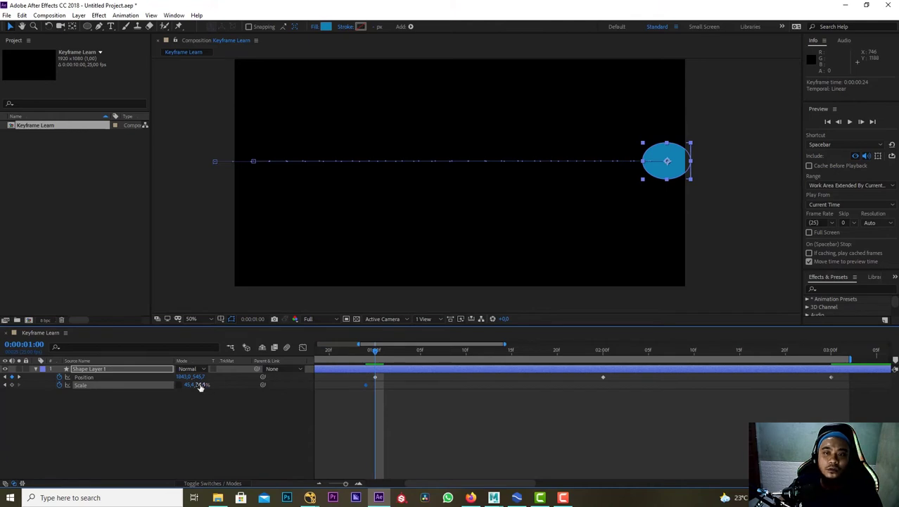
mouse_move(201, 386)
left_mouse_down()
mouse_move(210, 385)
mouse_move(188, 386)
left_mouse_up()
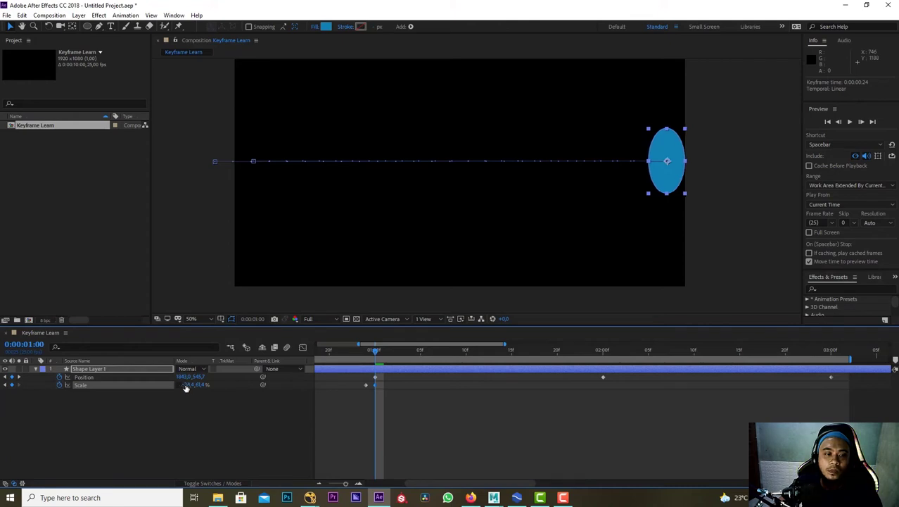
mouse_move(370, 356)
left_mouse_down()
mouse_move(359, 351)
mouse_move(393, 354)
mouse_move(384, 355)
left_mouse_up()
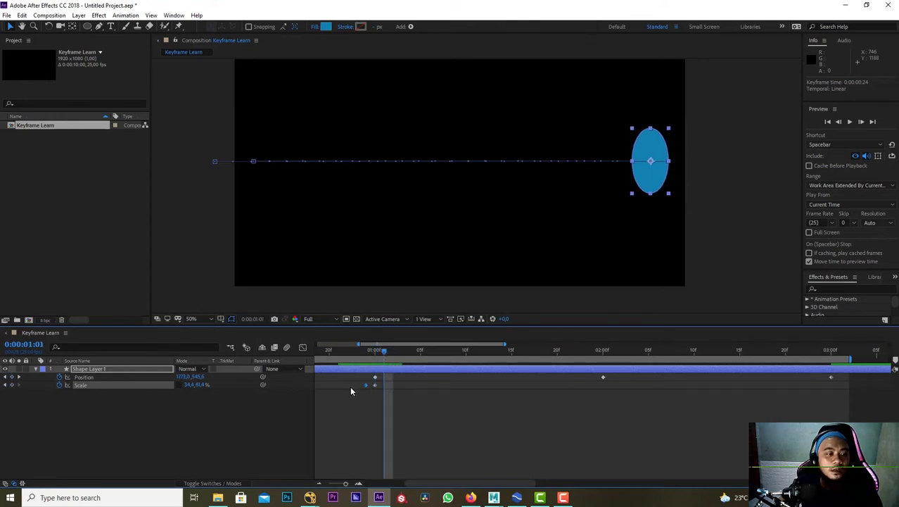
left_click_drag(371, 355, 393, 352)
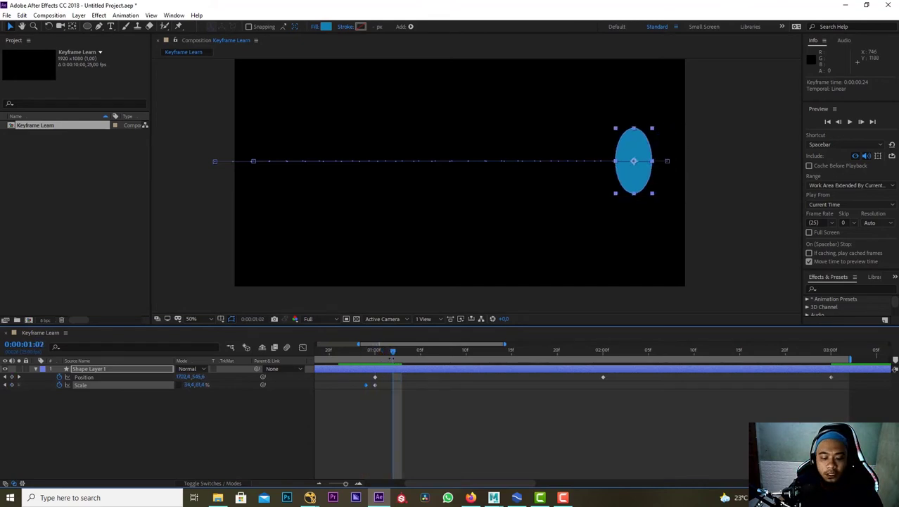
key("ctrl+v")
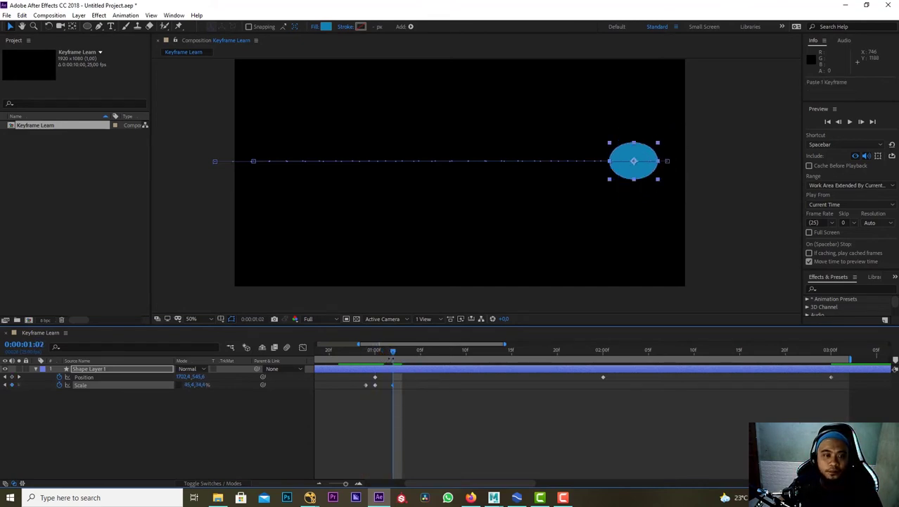
Step: Preview the animation to check the circle's deformation around 0:00:01:00
left_click_drag(393, 352, 454, 355)
key("space")
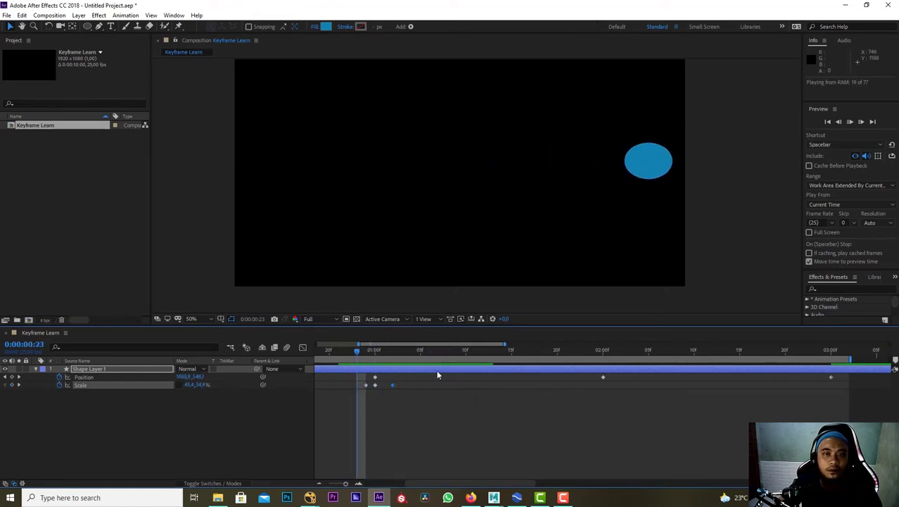
left_click(357, 360)
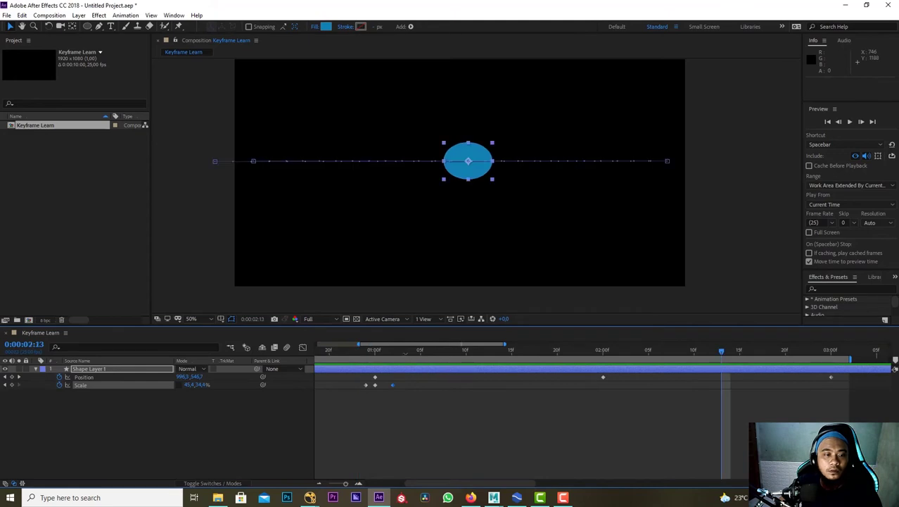
Step: At 0:00:02:00, move the circle horizontally to X 105 so that its side meets the frame's left edge
left_click_drag(358, 361, 601, 364)
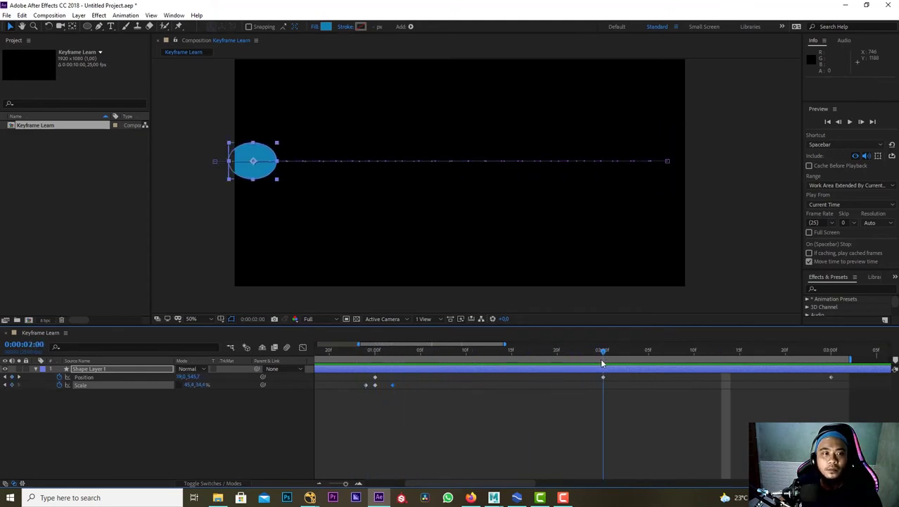
left_click(273, 176)
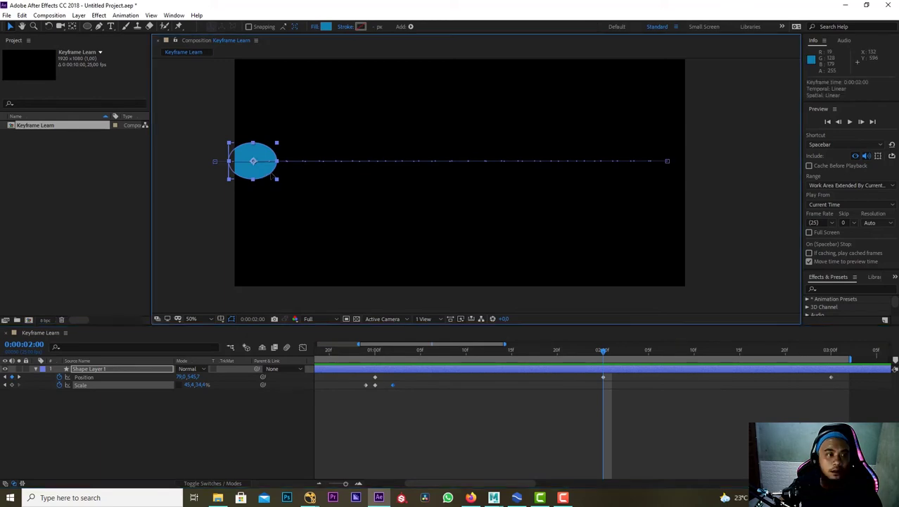
left_click_drag(272, 176, 273, 177)
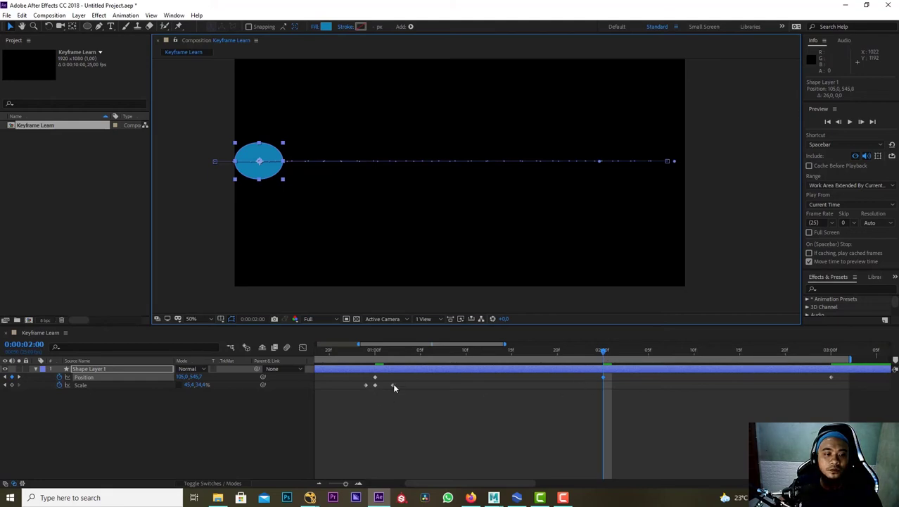
Step: Copy the 0:00:01:02 Scale keyframe and place the copy at 0:00:01:24
left_click(393, 385)
key("ctrl+c")
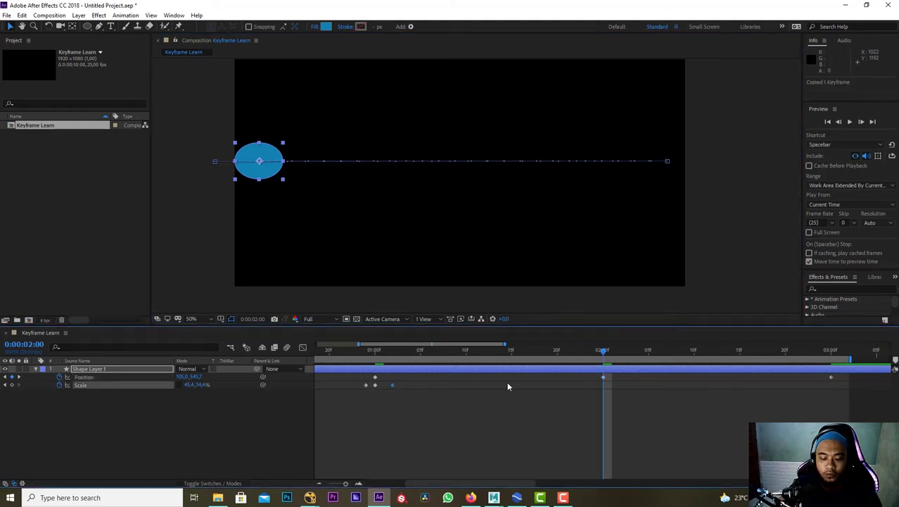
left_click_drag(602, 385, 594, 385)
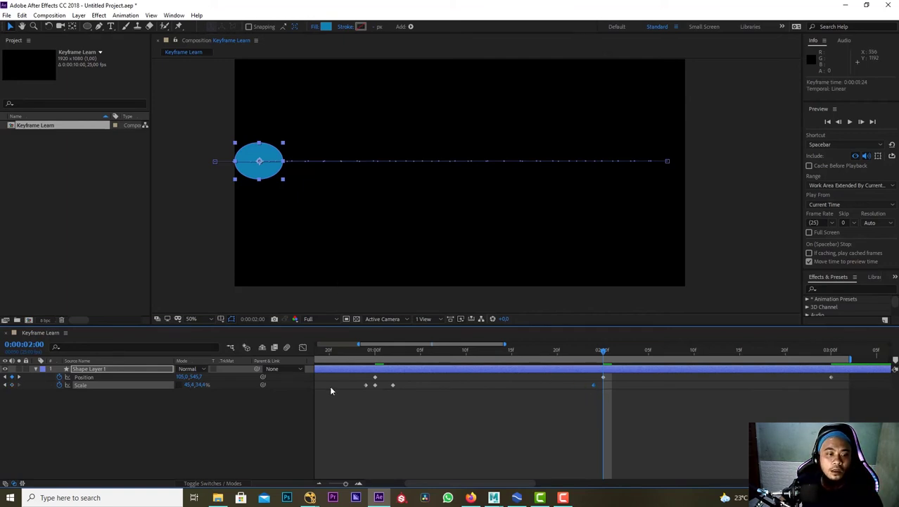
Step: Copy the 0:00:01:00 Scale keyframe to 0:00:02:00 and move the stretched circle there against the frame's left edge, at X 80
left_click(375, 385)
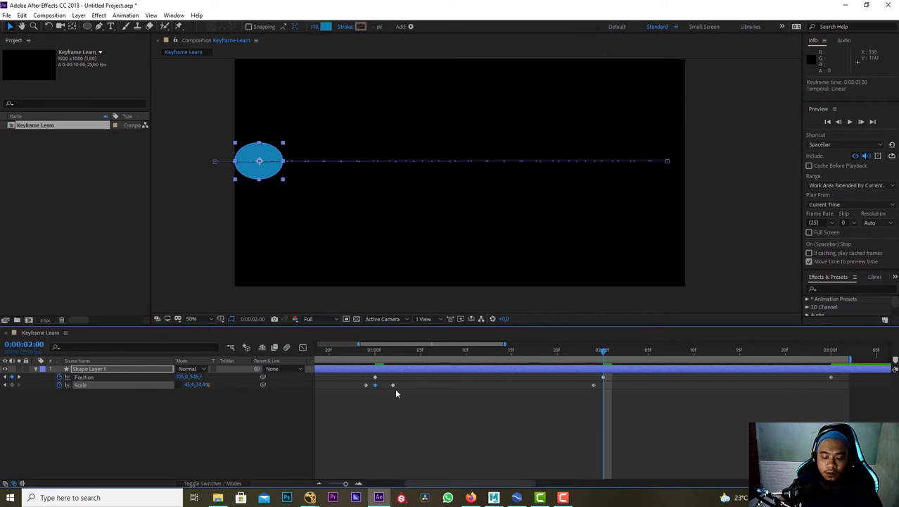
left_click(375, 351)
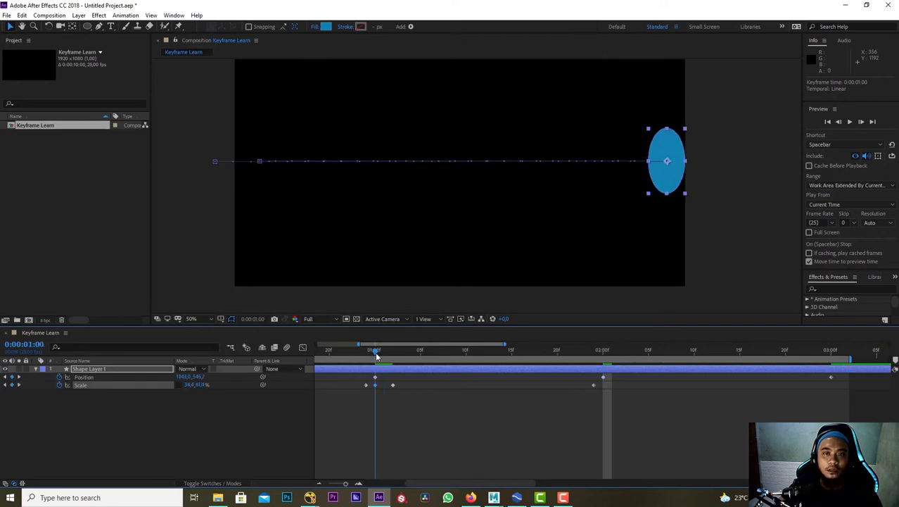
left_click_drag(378, 351, 601, 374)
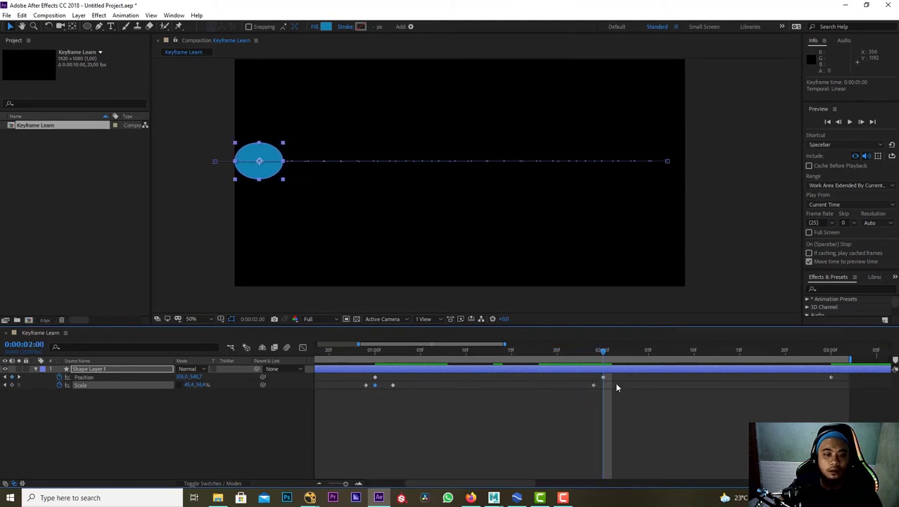
left_click(558, 410)
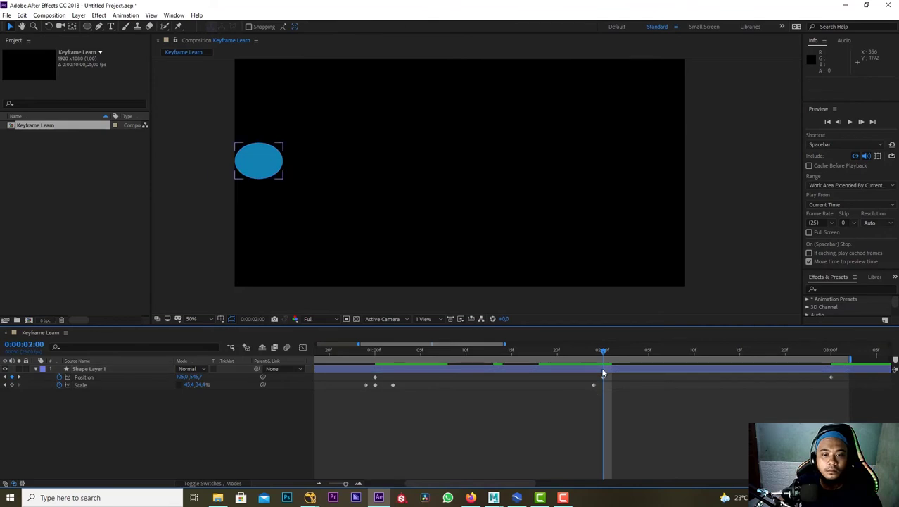
mouse_move(604, 354)
left_mouse_down()
mouse_move(574, 359)
mouse_move(603, 365)
left_mouse_up()
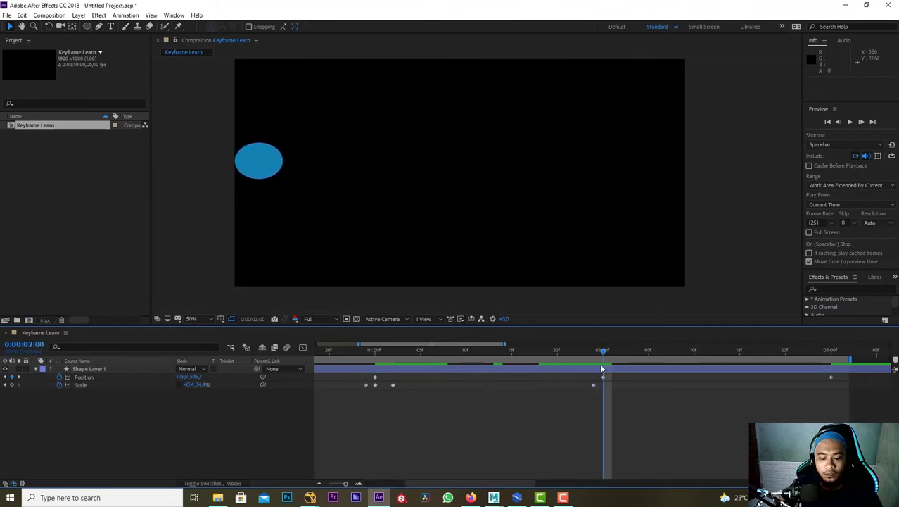
left_click(376, 384)
key("ctrl+c")
key("ctrl+v")
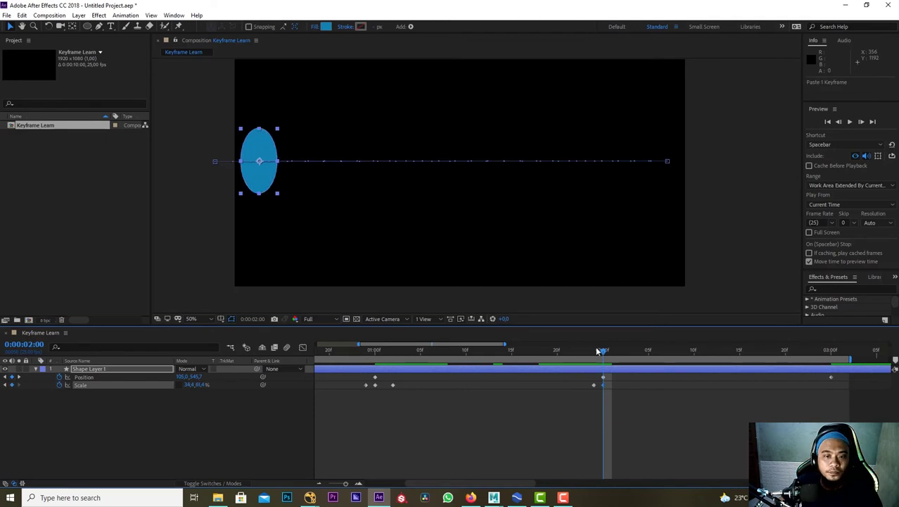
scroll(257, 187, "up", 2)
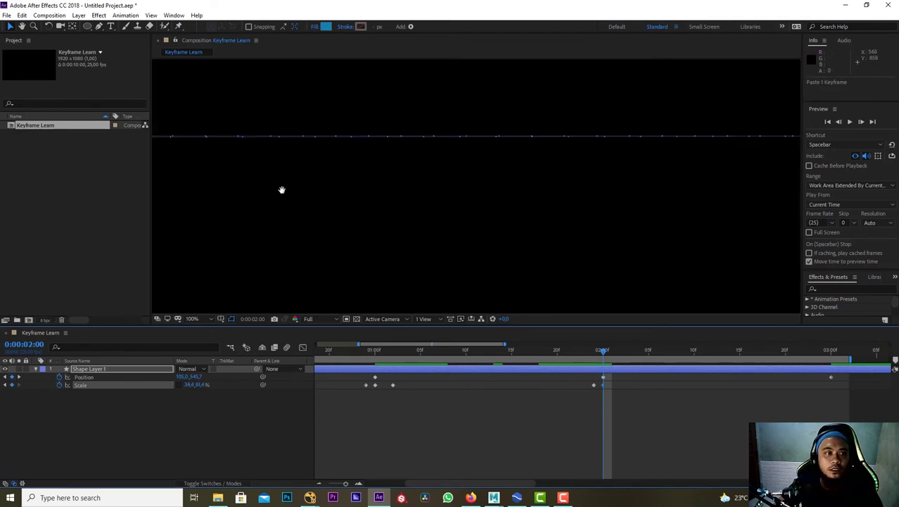
left_click_drag(282, 190, 304, 167)
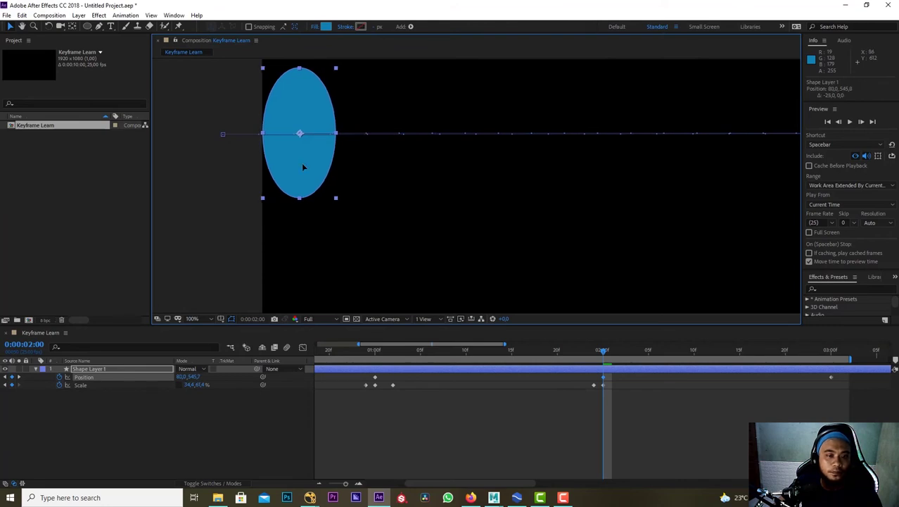
Step: Copy the 0:00:01:02 Scale keyframe to 0:00:02:02
left_click_drag(603, 351, 622, 363)
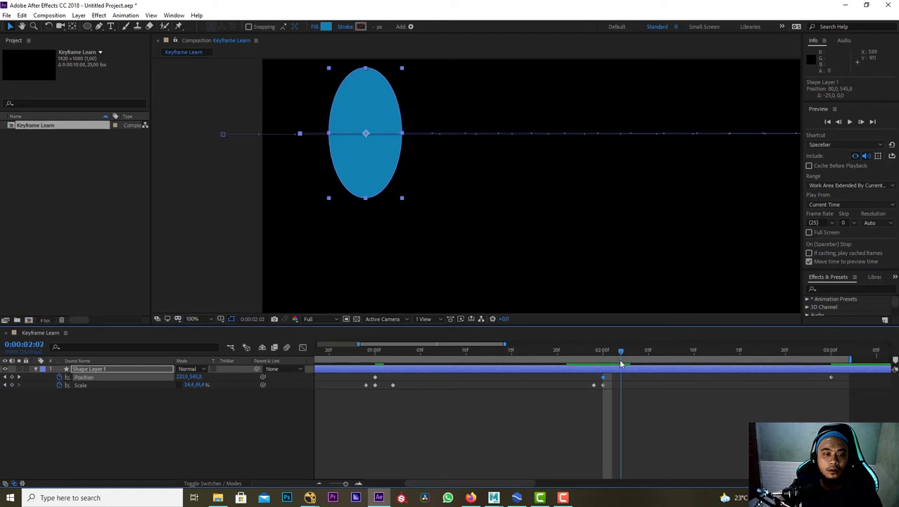
left_click(393, 385)
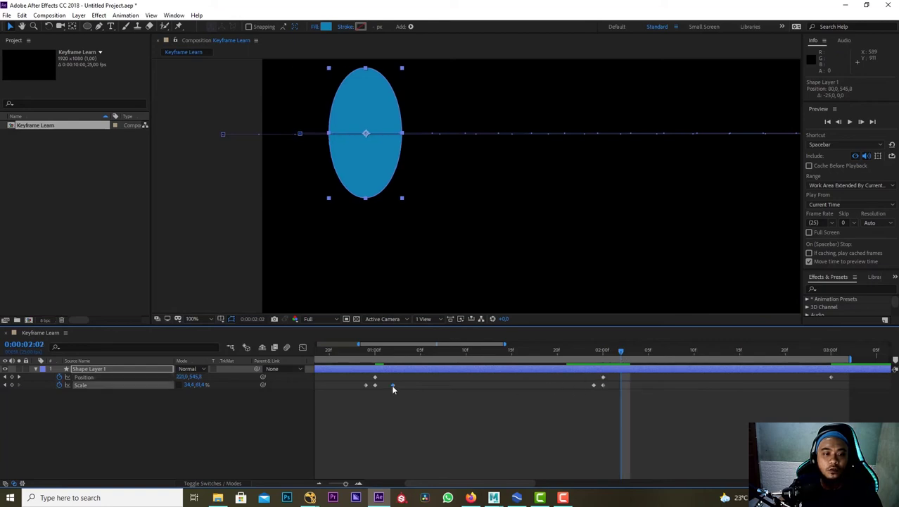
key("ctrl+c")
key("ctrl+v")
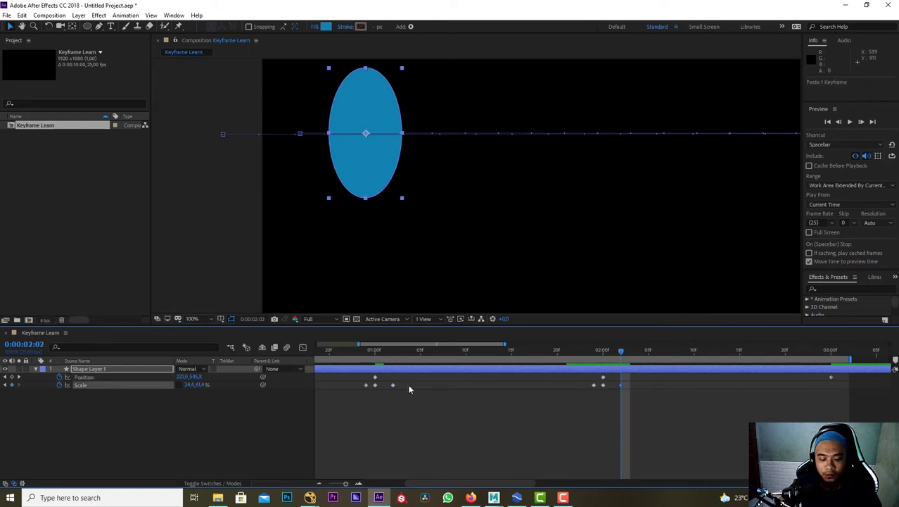
key("ctrl+z")
key("ctrl+v")
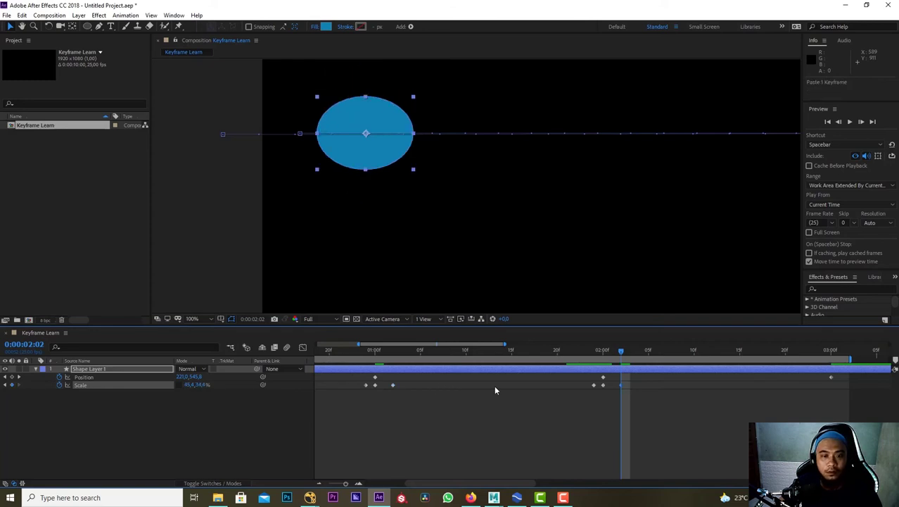
Step: Copy the 0:00:01:24 Scale keyframe to 0:00:02:24
left_click_drag(622, 350, 816, 365)
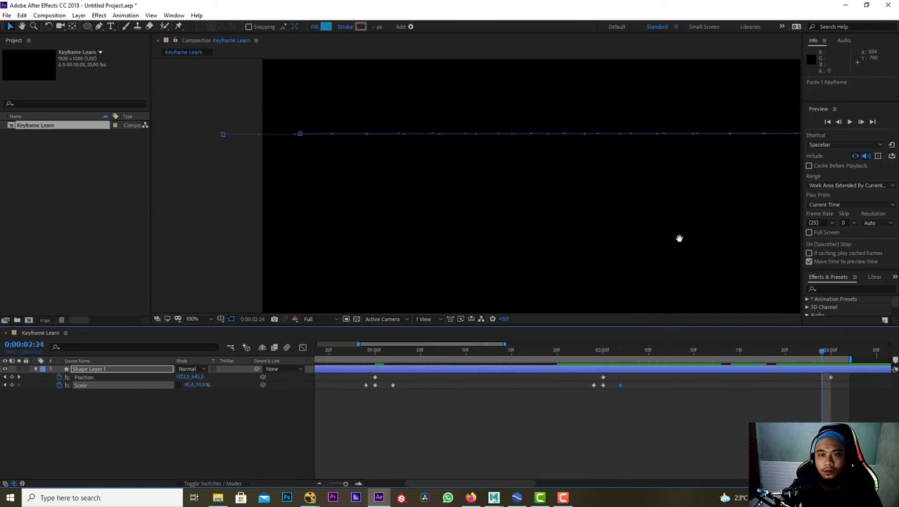
left_click_drag(678, 239, 445, 229)
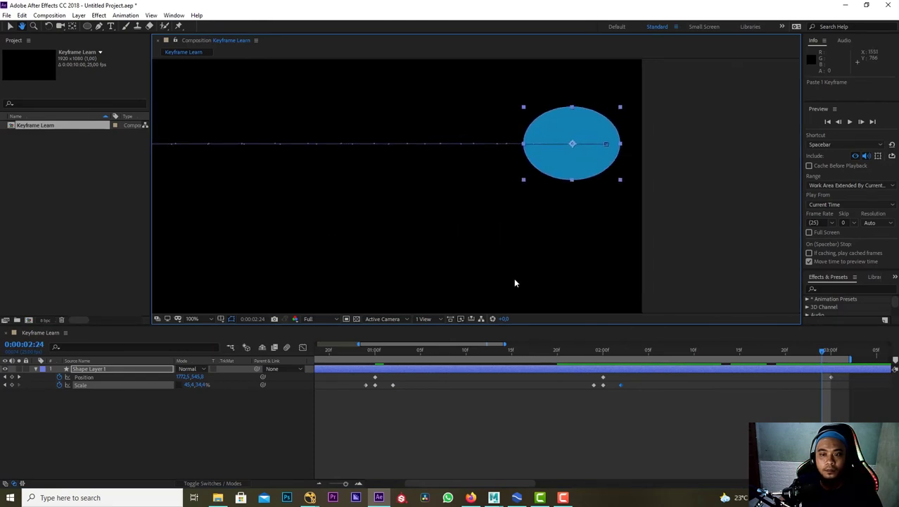
left_click(594, 386)
key("ctrl+c")
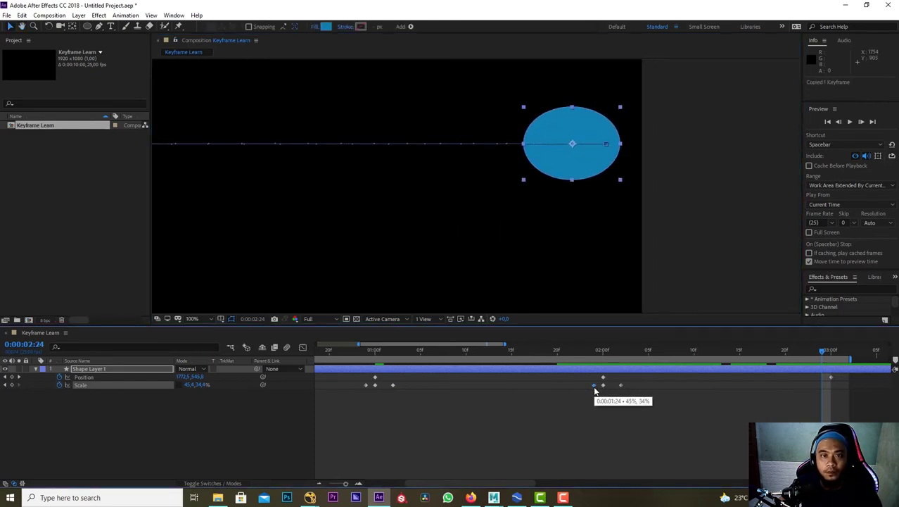
key("ctrl+v")
Step: Copy the 0:00:02:00 Scale keyframe to 0:00:03:00, keeping the circle's original position at that time
key("Page_Down")
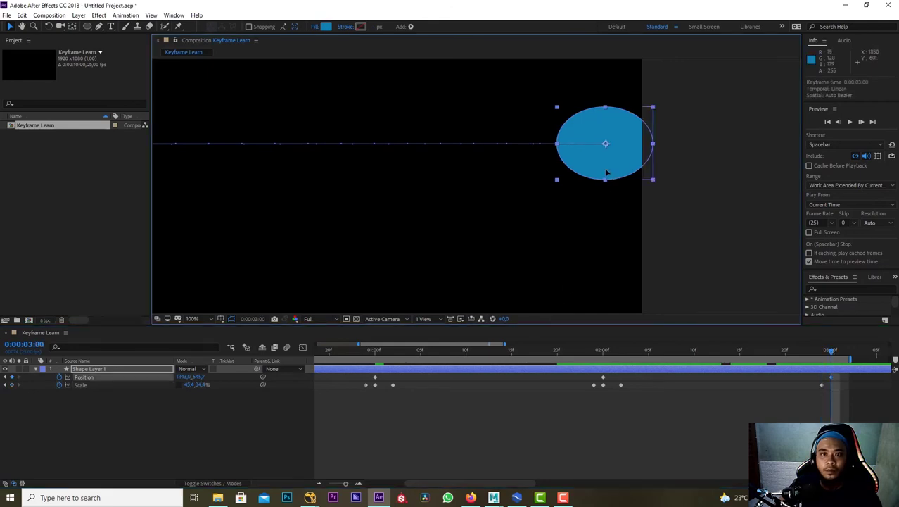
left_click_drag(609, 173, 599, 173)
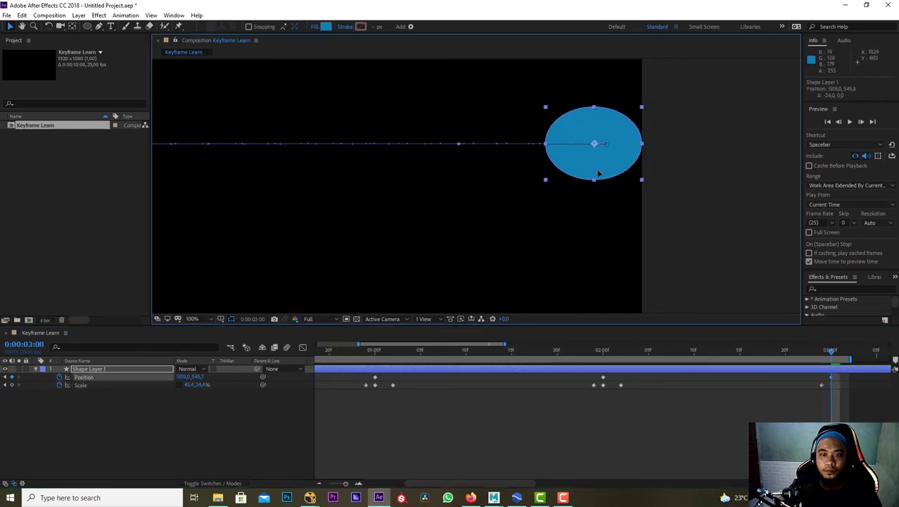
key("ctrl+z")
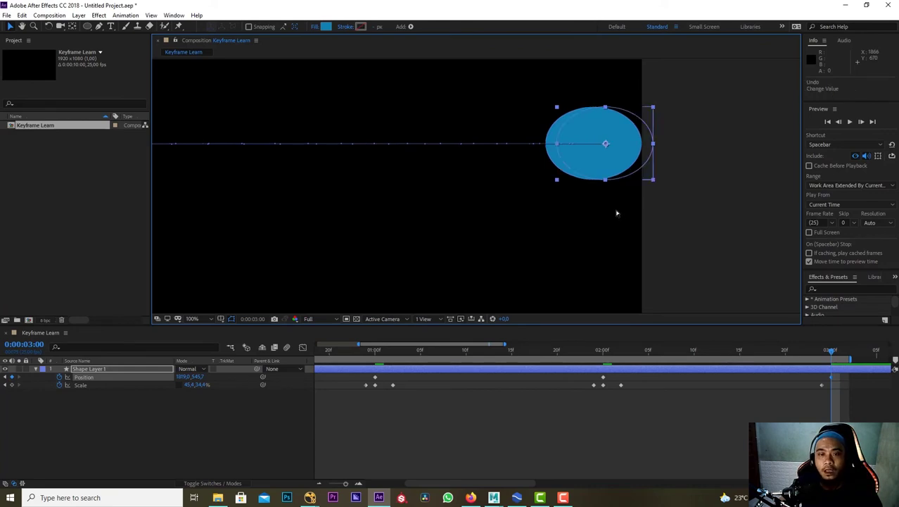
left_click(603, 385)
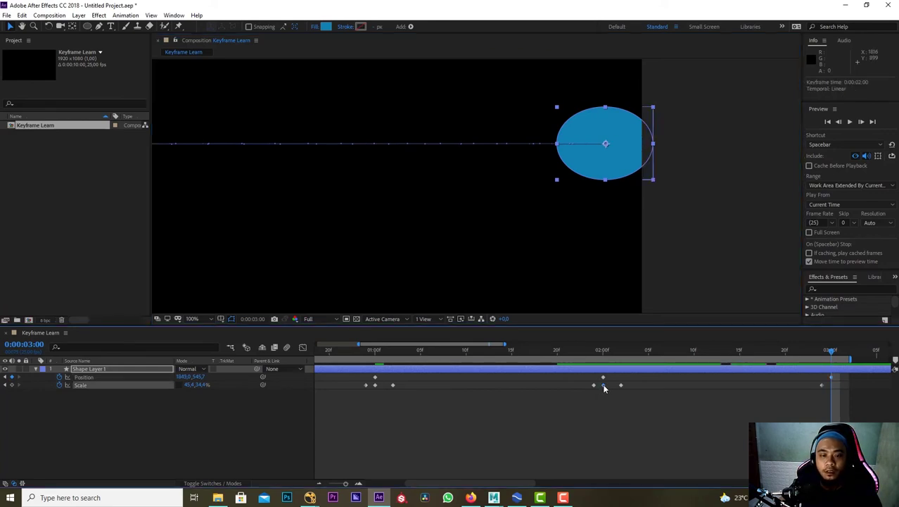
key("ctrl+v")
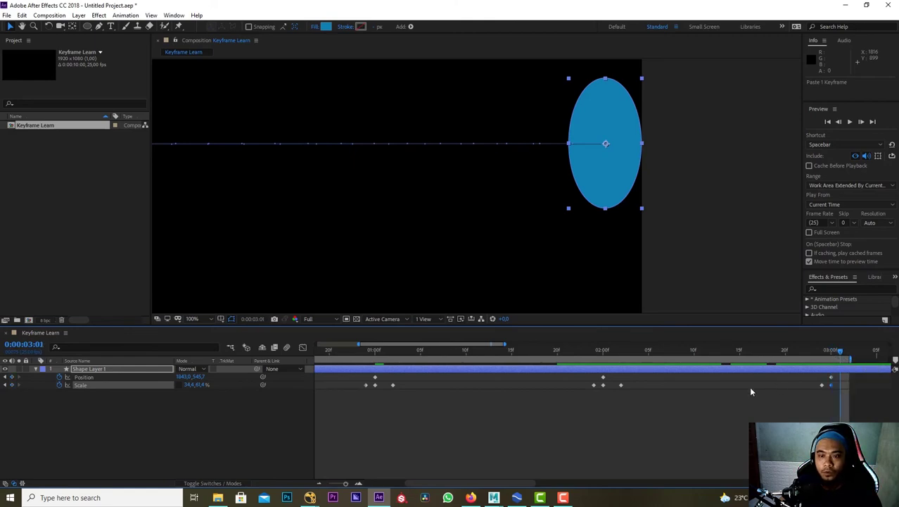
Step: Place a copy of the 45.4, 34.4% Scale keyframe at 0:00:03:02 and extend the work area to end at 0:00:03:02
key("ctrl+v")
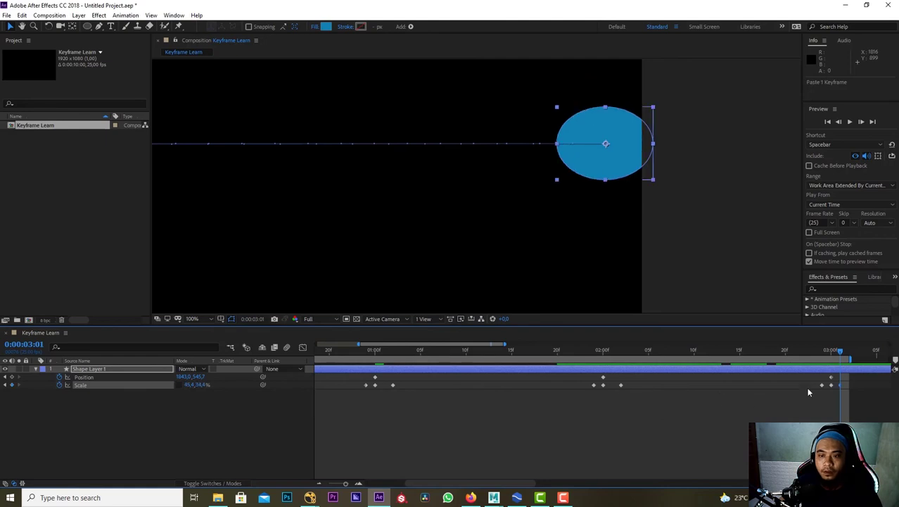
left_click_drag(843, 389, 848, 390)
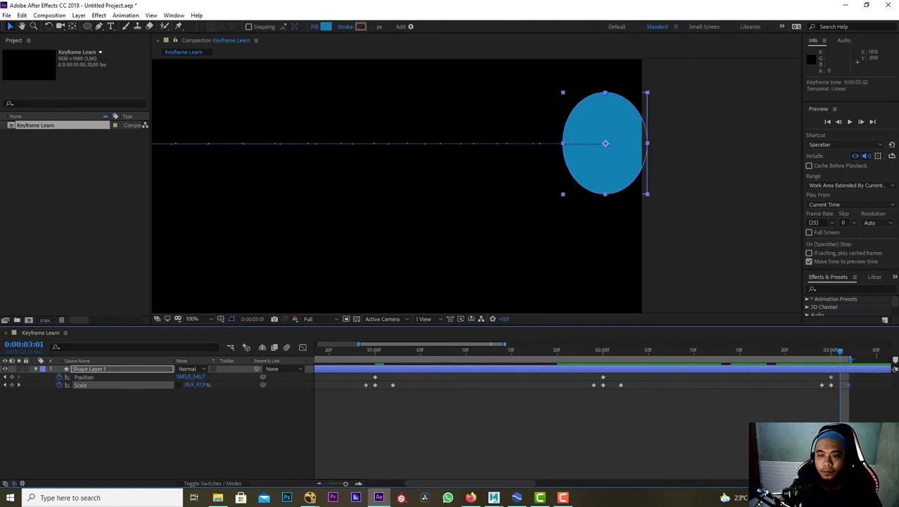
key("comma")
key("comma")
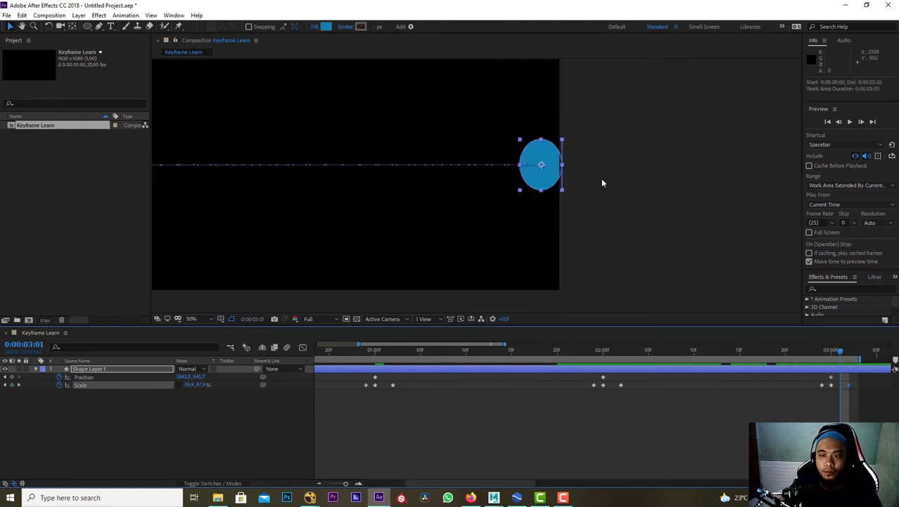
Step: Delete the Scale keyframe at 0:00:03:02 and shorten the work area to end at 0:00:03:00
key("period")
key("period")
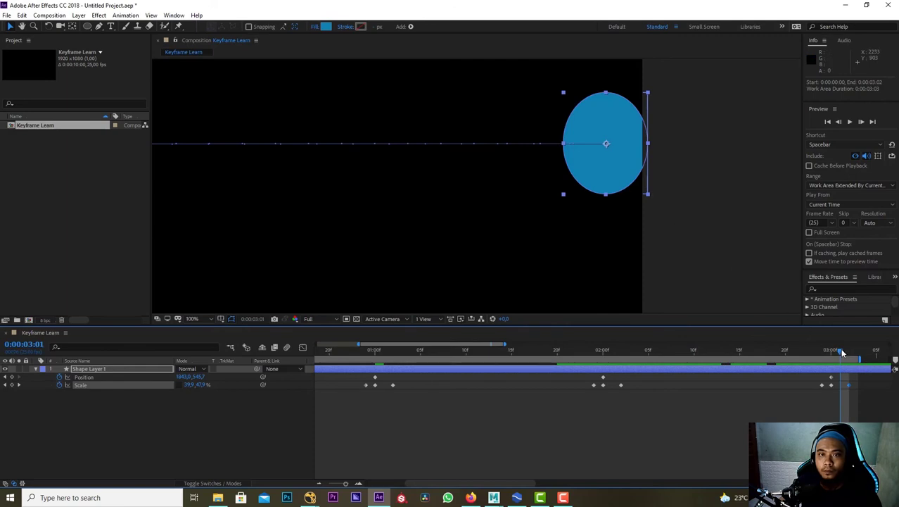
mouse_move(843, 352)
left_mouse_down()
mouse_move(851, 349)
mouse_move(829, 351)
mouse_move(839, 362)
left_mouse_up()
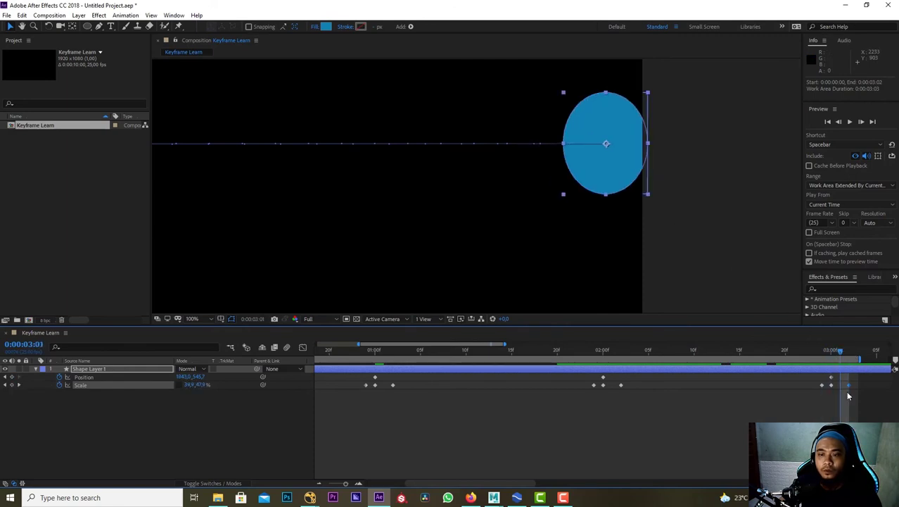
key("Delete")
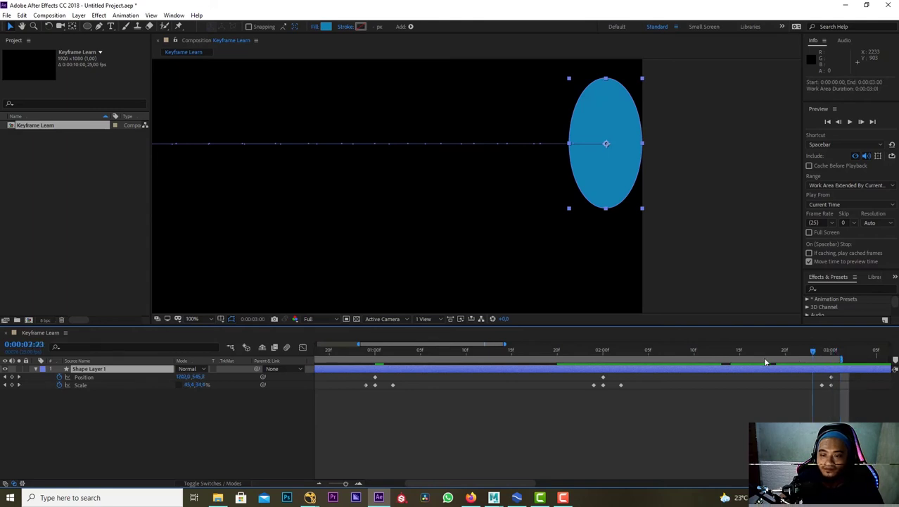
Step: Preview the circle's animation from the first frame with the whole composition fitted in the viewer
left_click_drag(766, 362, 306, 358)
key("space")
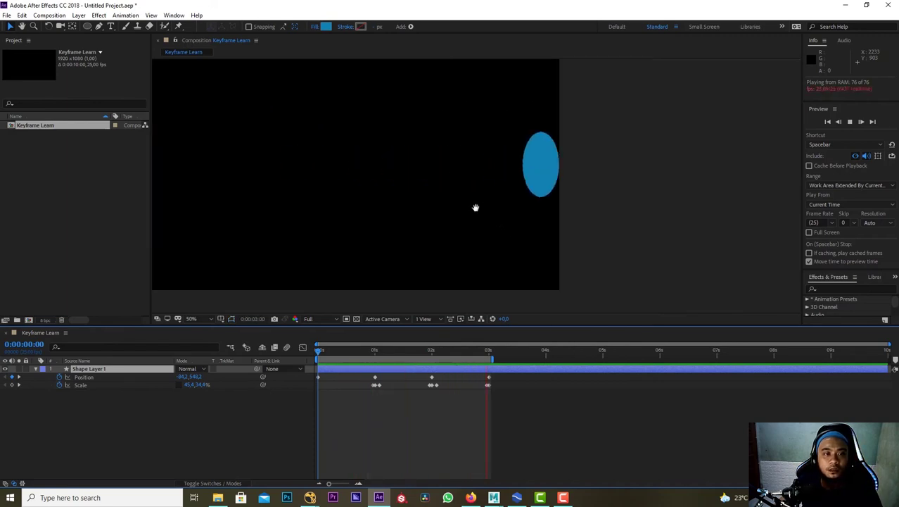
scroll(475, 205, "down", 2)
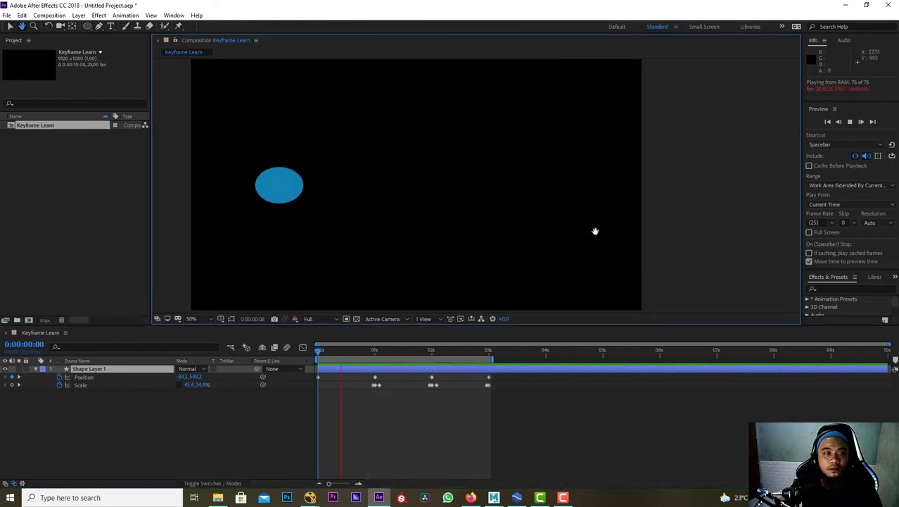
left_click(194, 319)
left_click(200, 162)
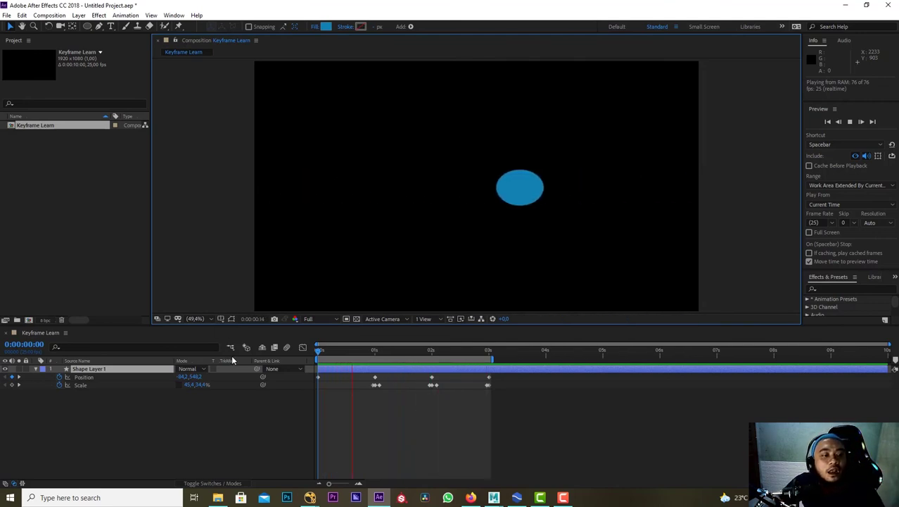
Step: Show the layer switches and enable motion blur for both Shape Layer 1 and the composition while the preview plays
left_click(219, 483)
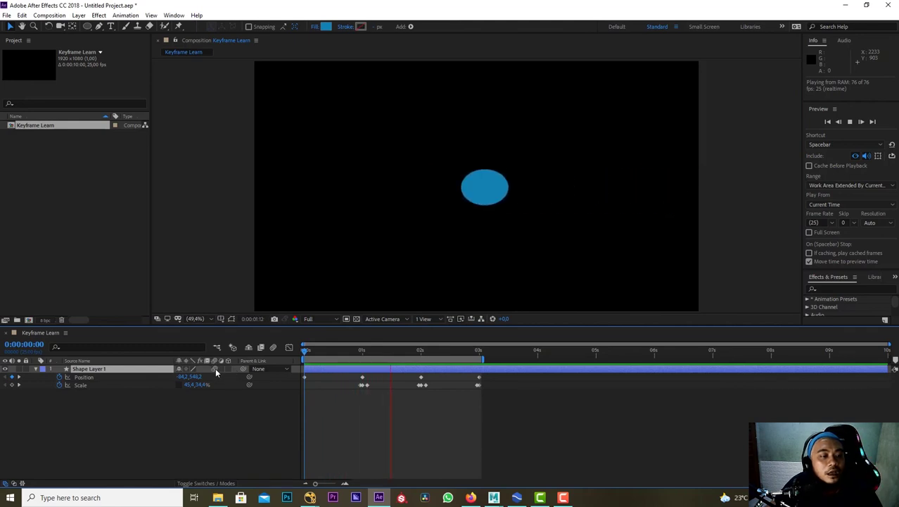
left_click(273, 347)
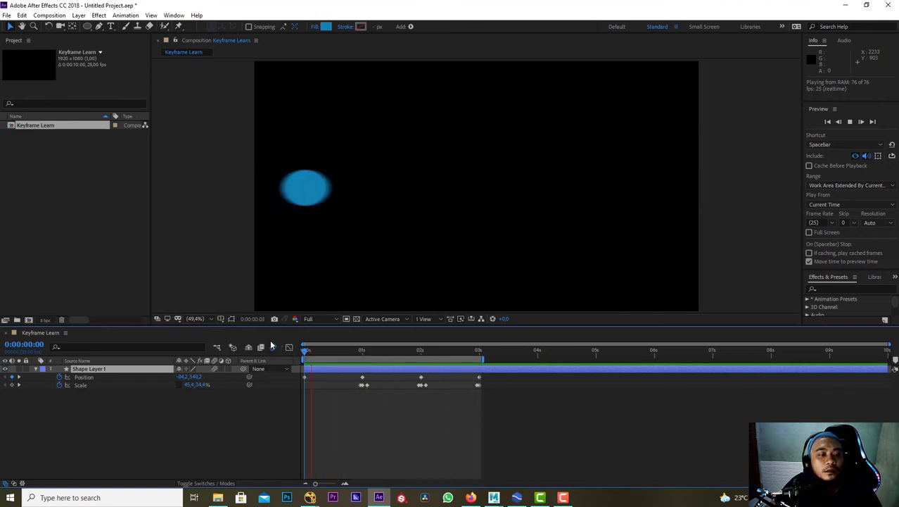
left_click(264, 407)
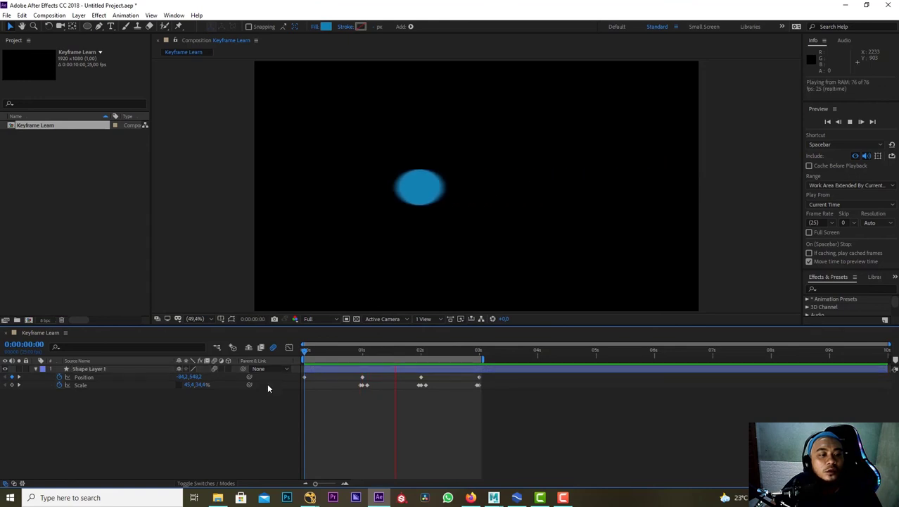
left_click(274, 348)
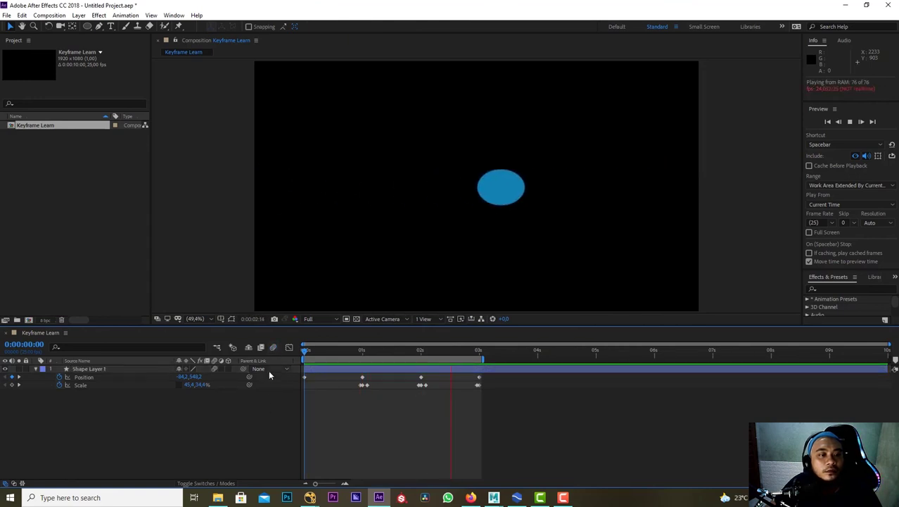
left_click(214, 369)
left_click(120, 370)
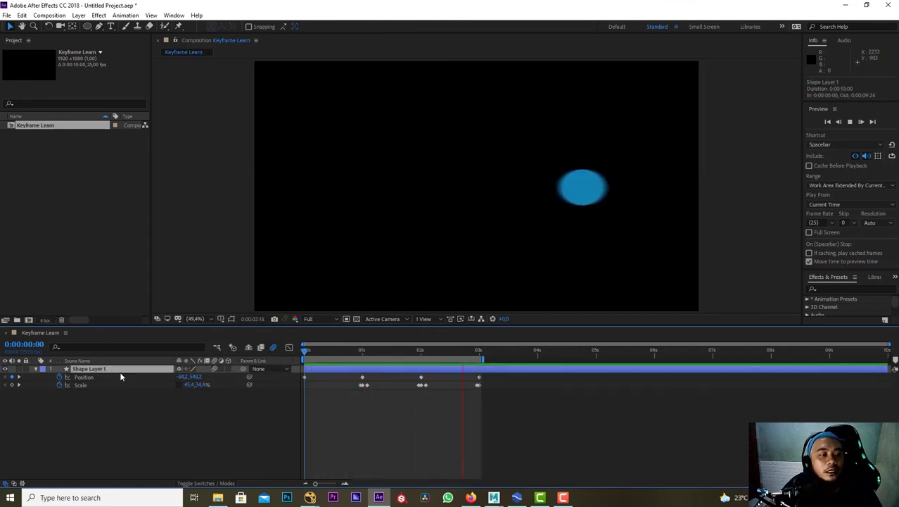